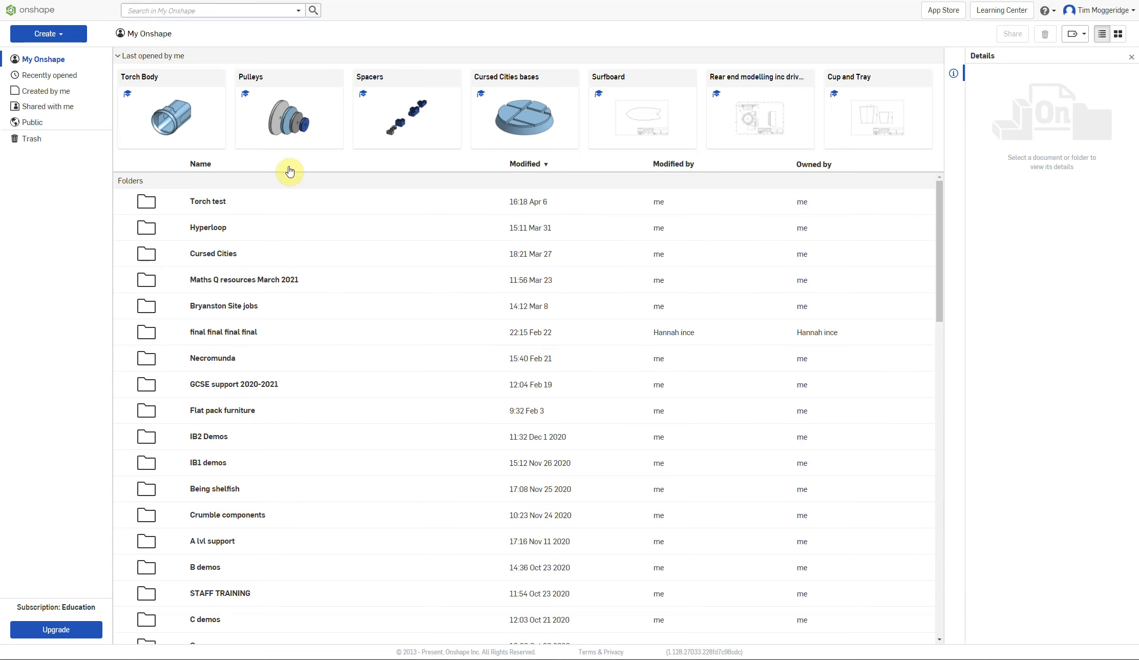
Create a new folder named Battery Torch.
click(61, 35)
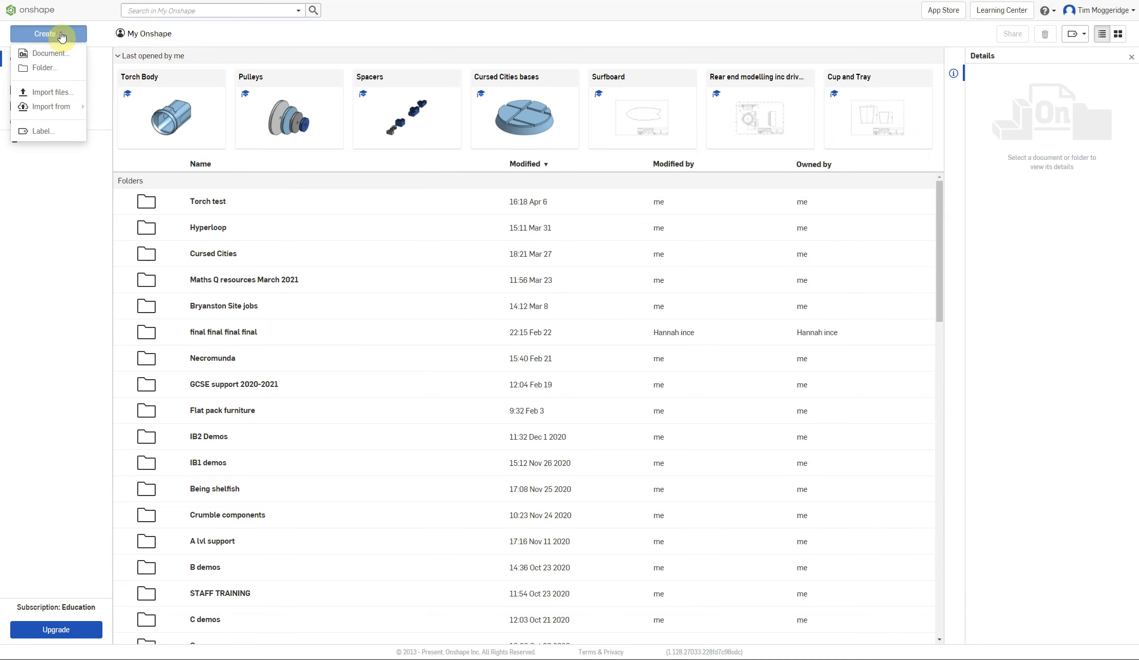
click(44, 68)
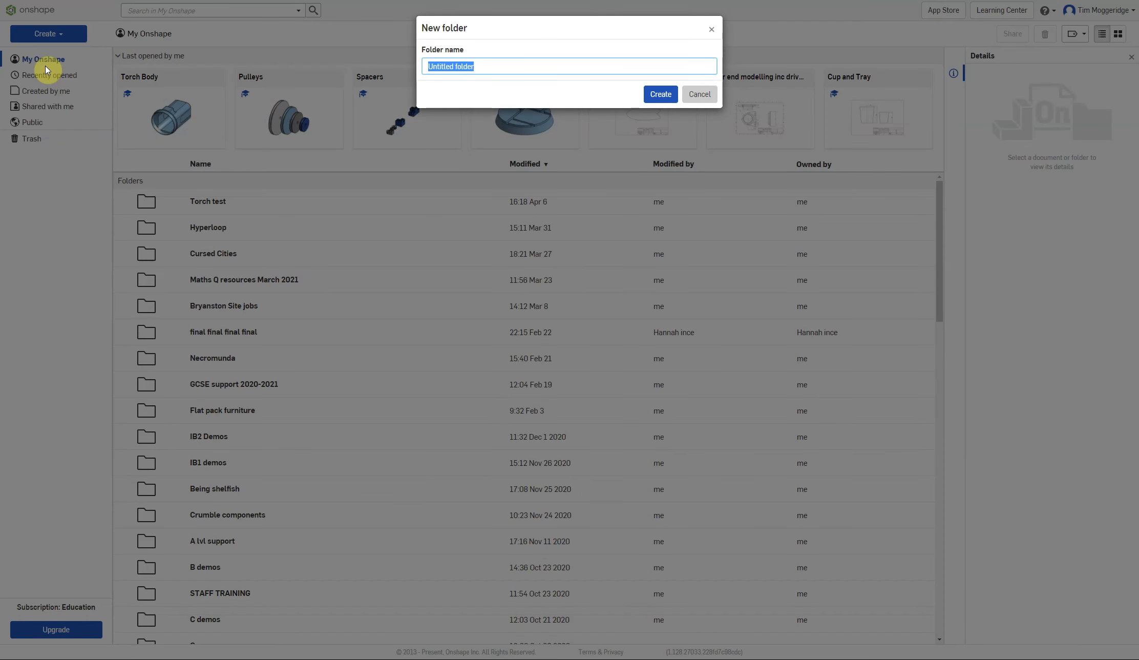
text(Battery Torch)
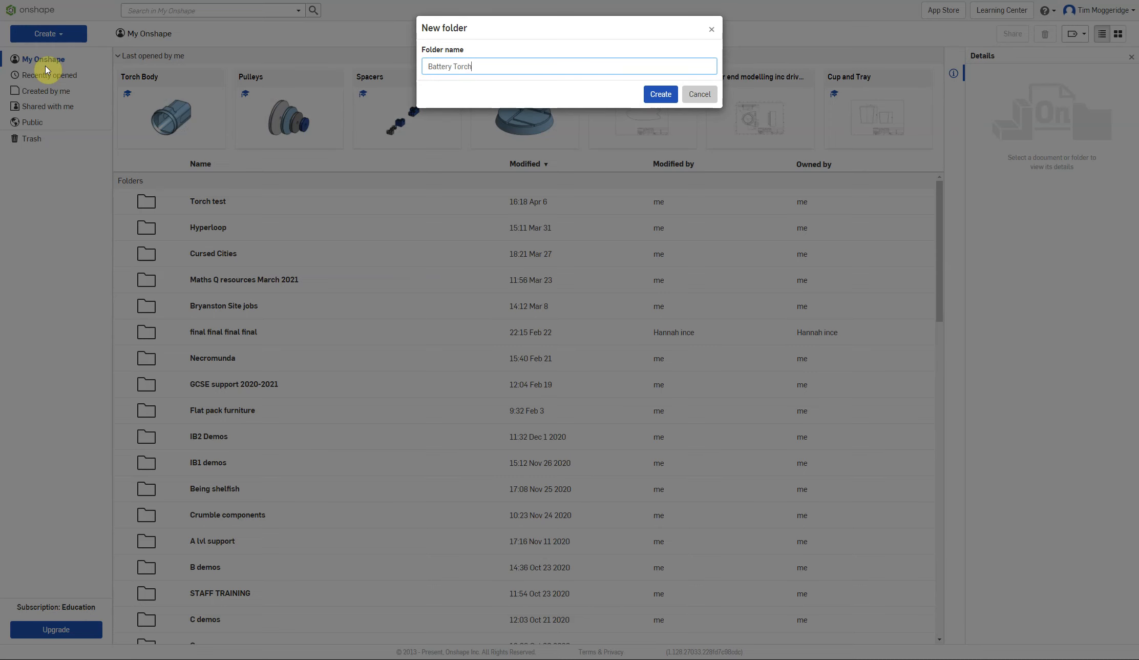
key(Return)
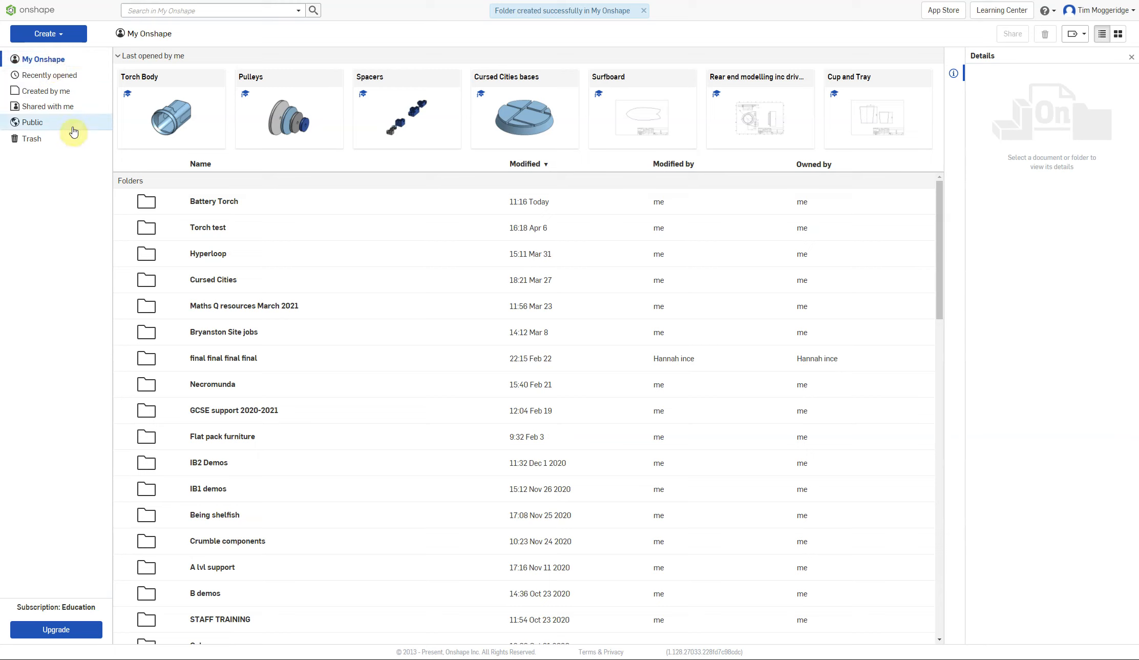
Open the Battery Torch folder and create a new document named Torch inside it.
click(203, 203)
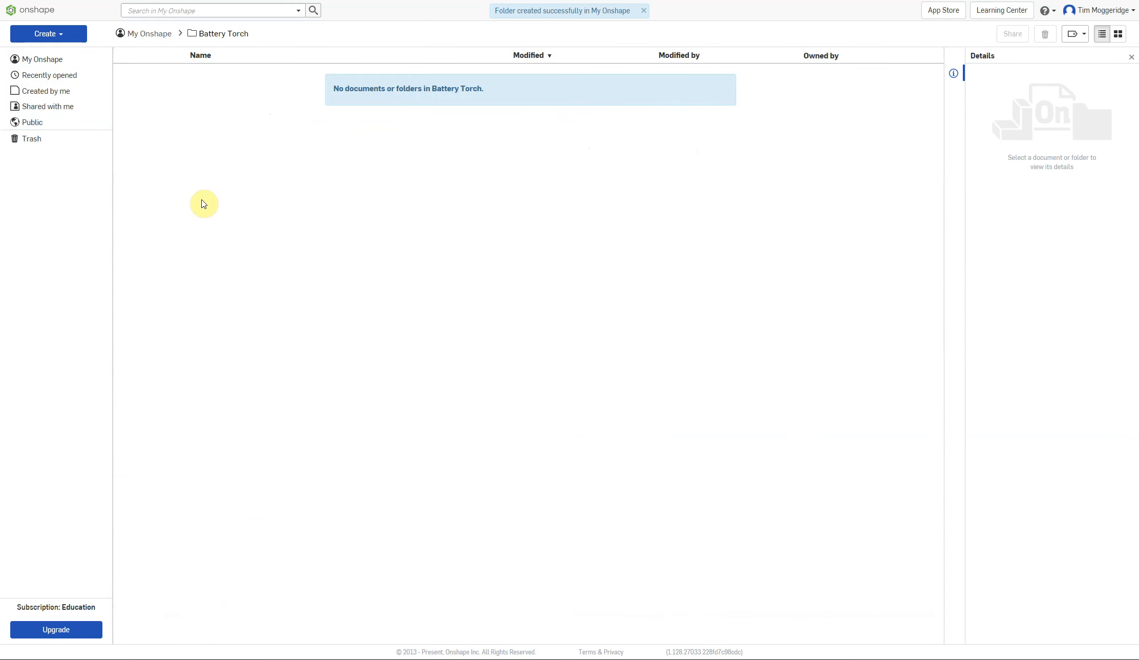
click(50, 39)
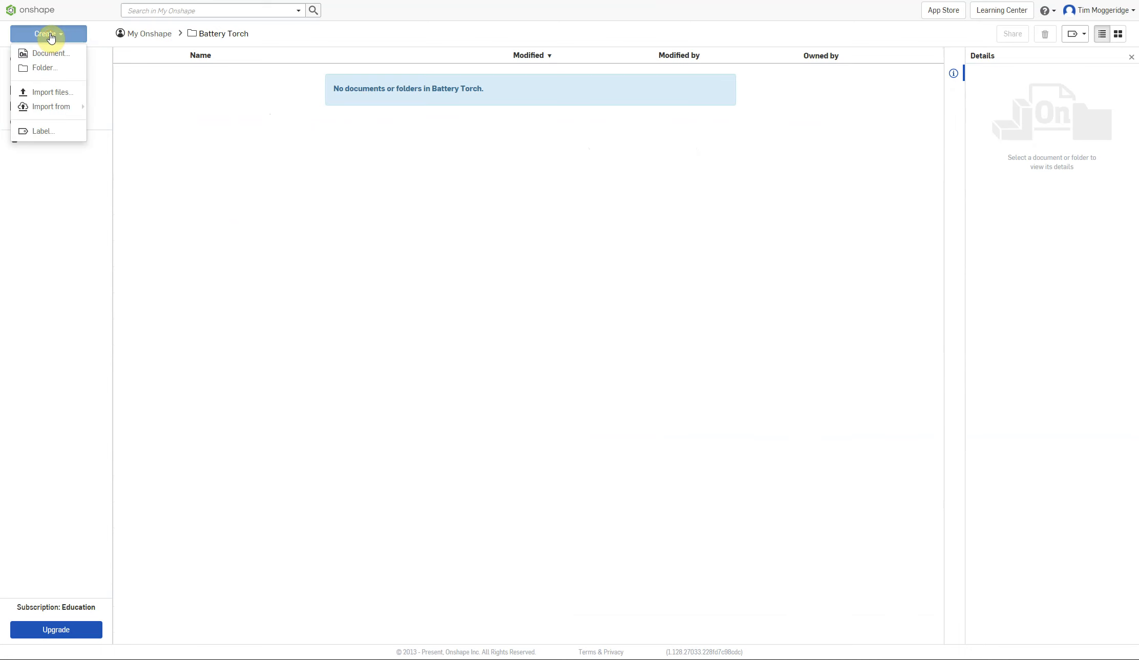
click(54, 54)
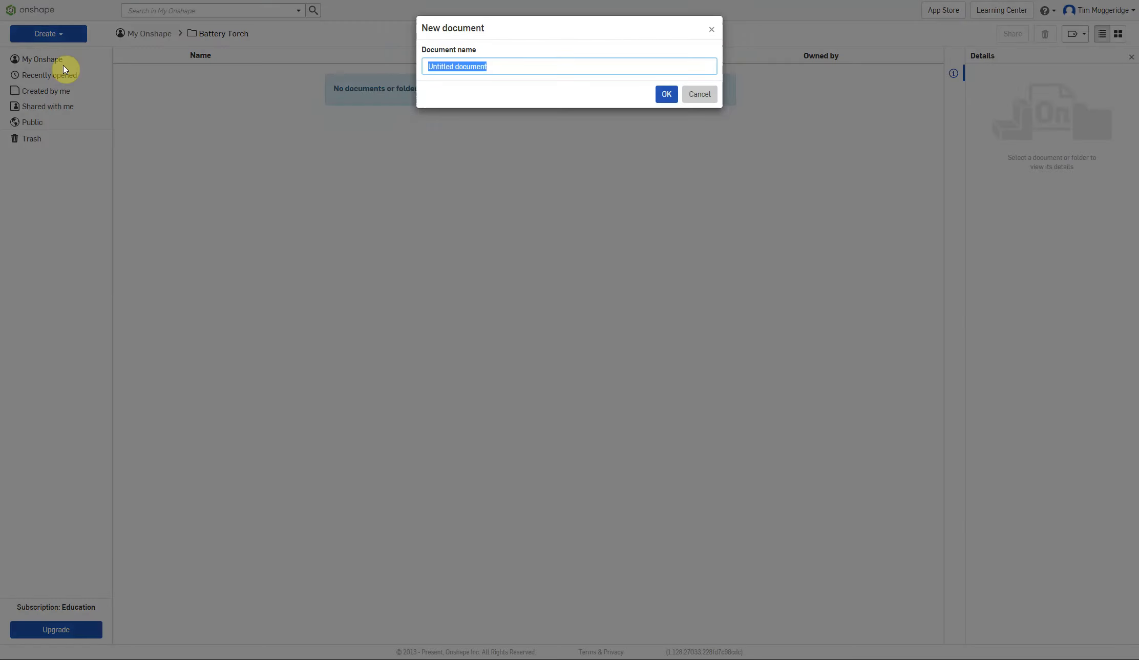
text(Torch)
key(Return)
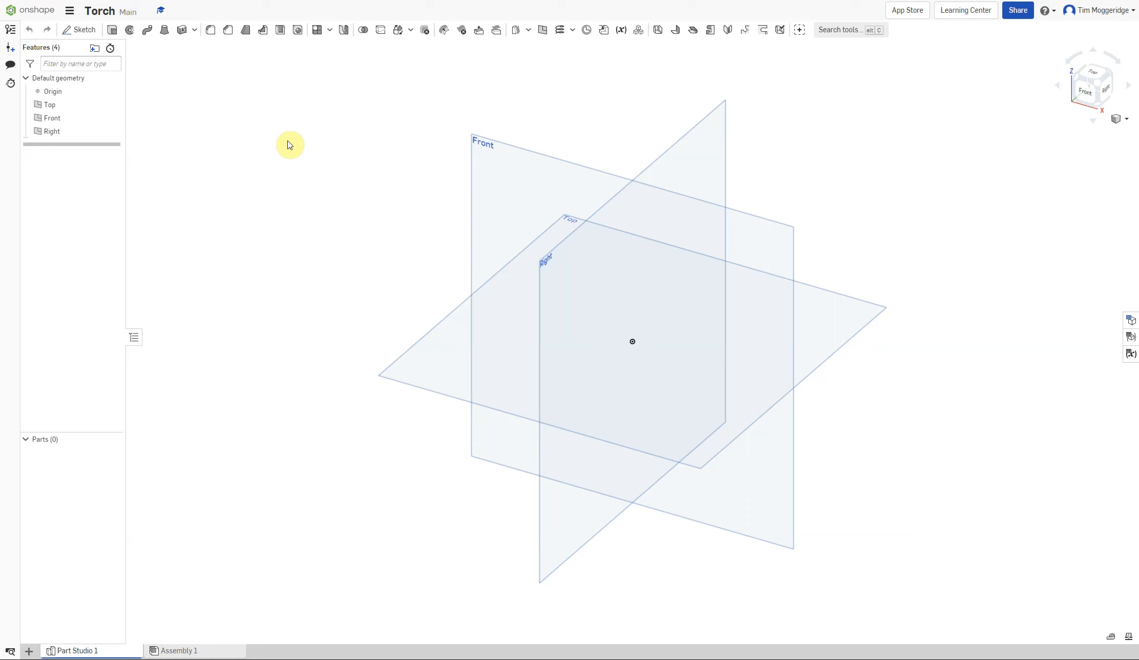
Start a new sketch on the Front plane and view it face-on.
right_click(500, 168)
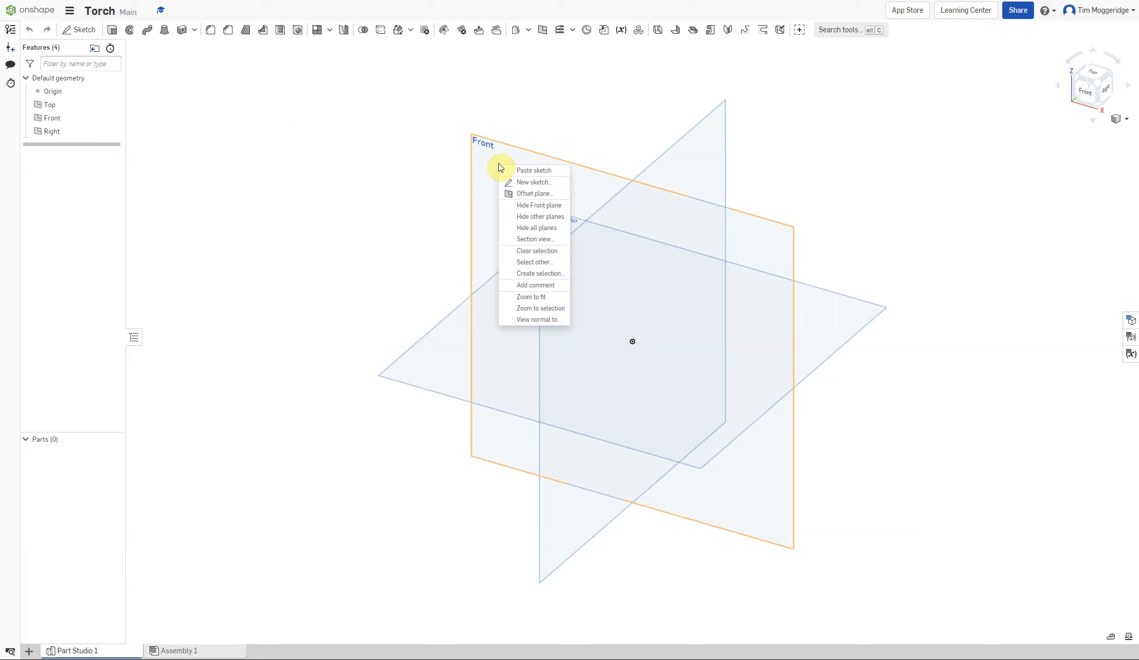
click(525, 183)
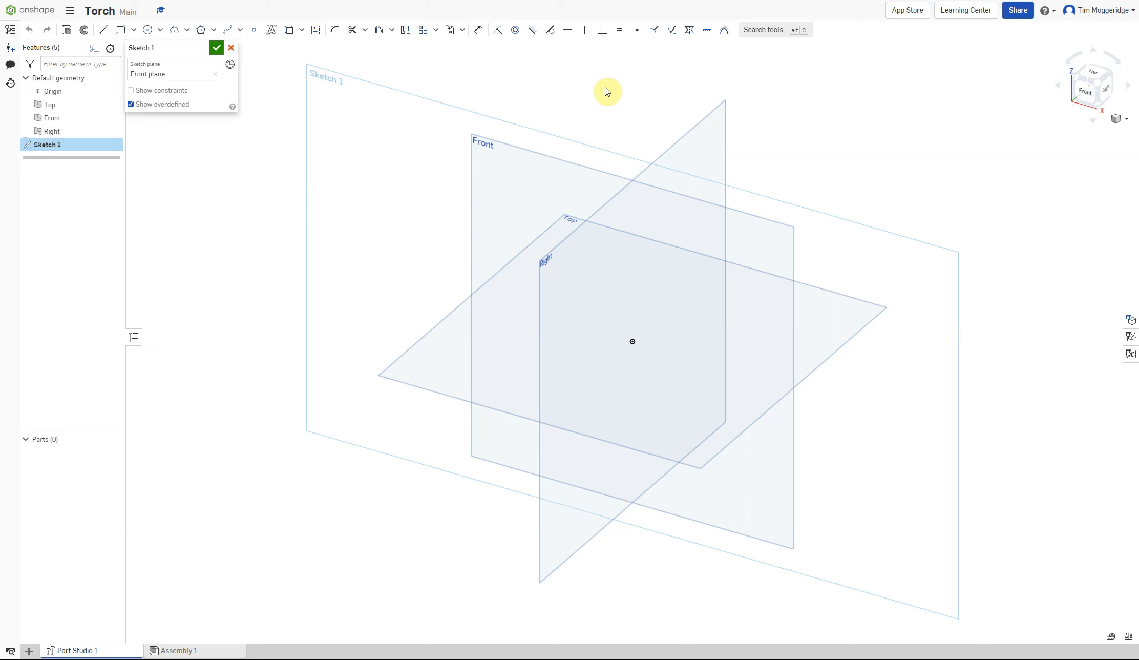
right_click(229, 219)
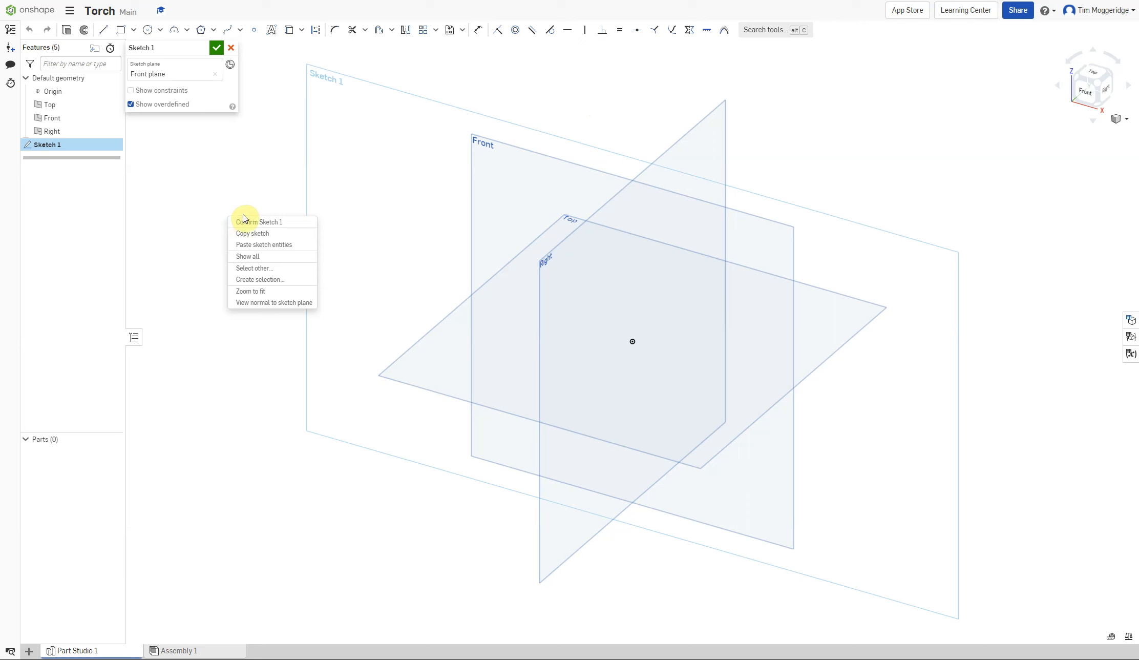
right_click(210, 188)
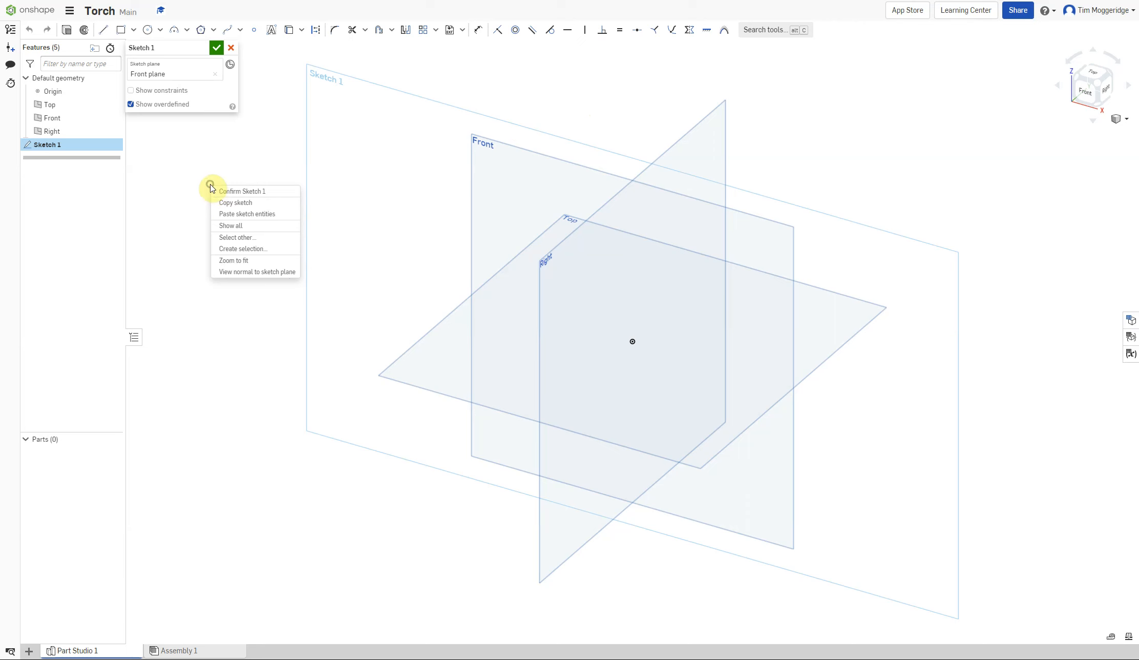
click(248, 273)
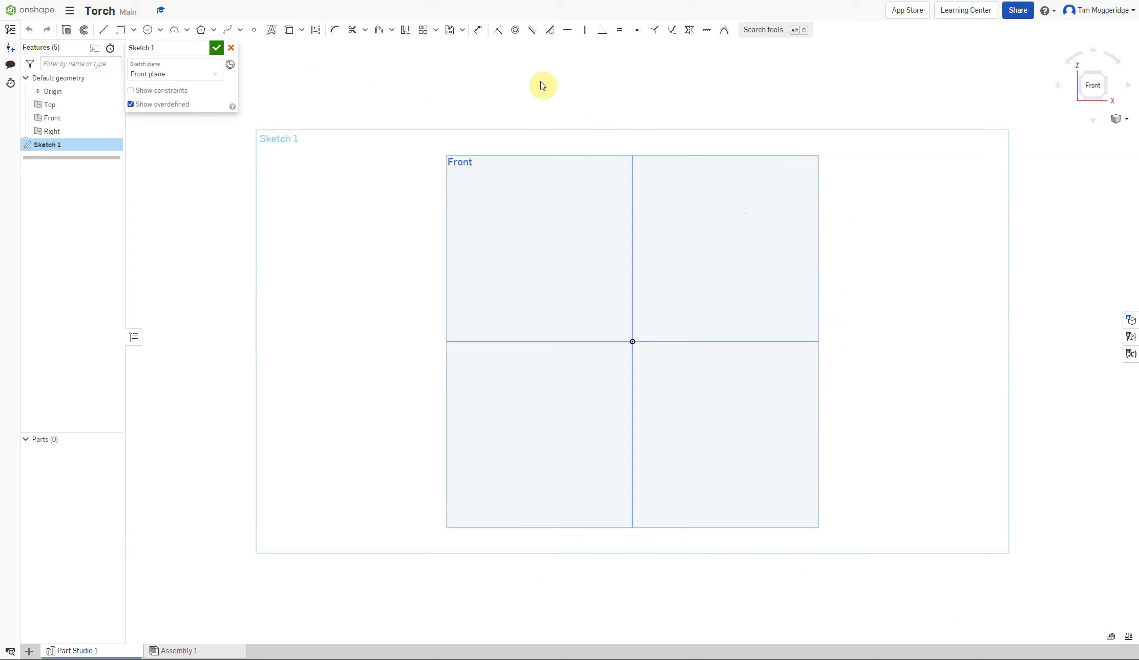
right_drag(907, 308, 869, 339)
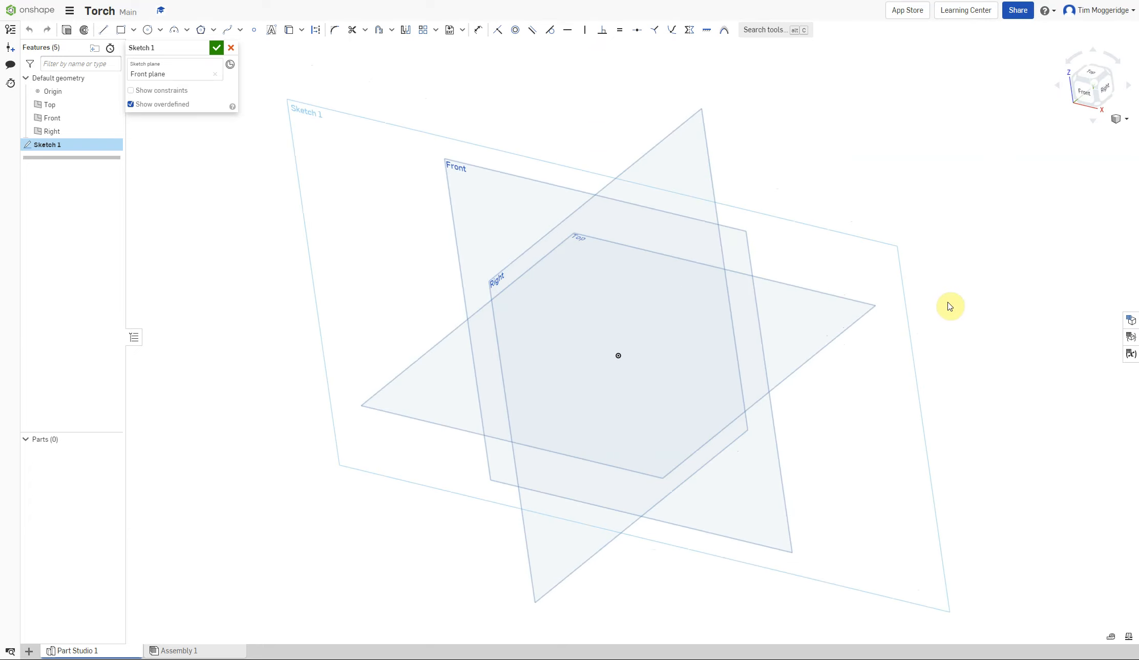
key(n)
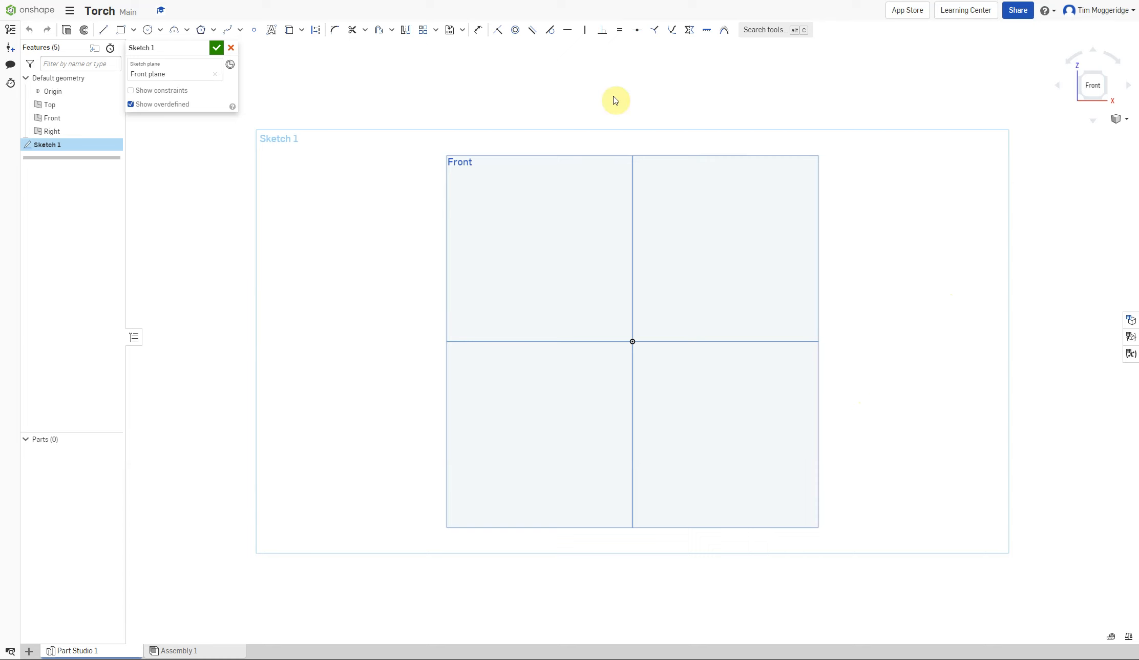
Draw a center-point rectangle centred on the origin, about 86 mm wide and 75 mm tall.
click(133, 31)
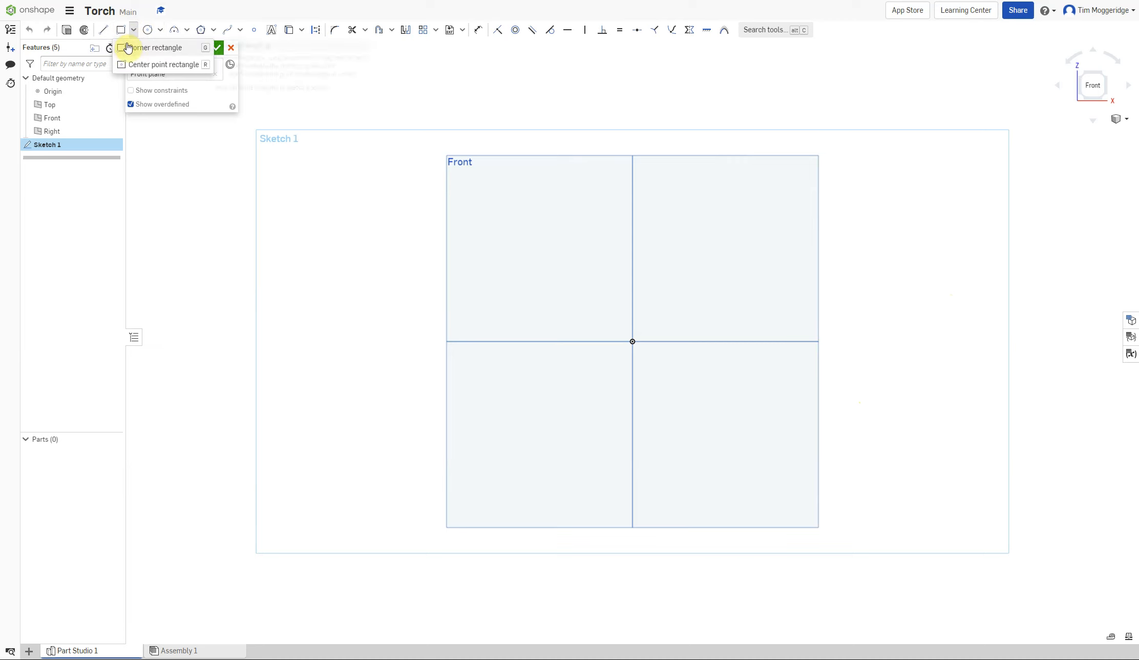
click(143, 65)
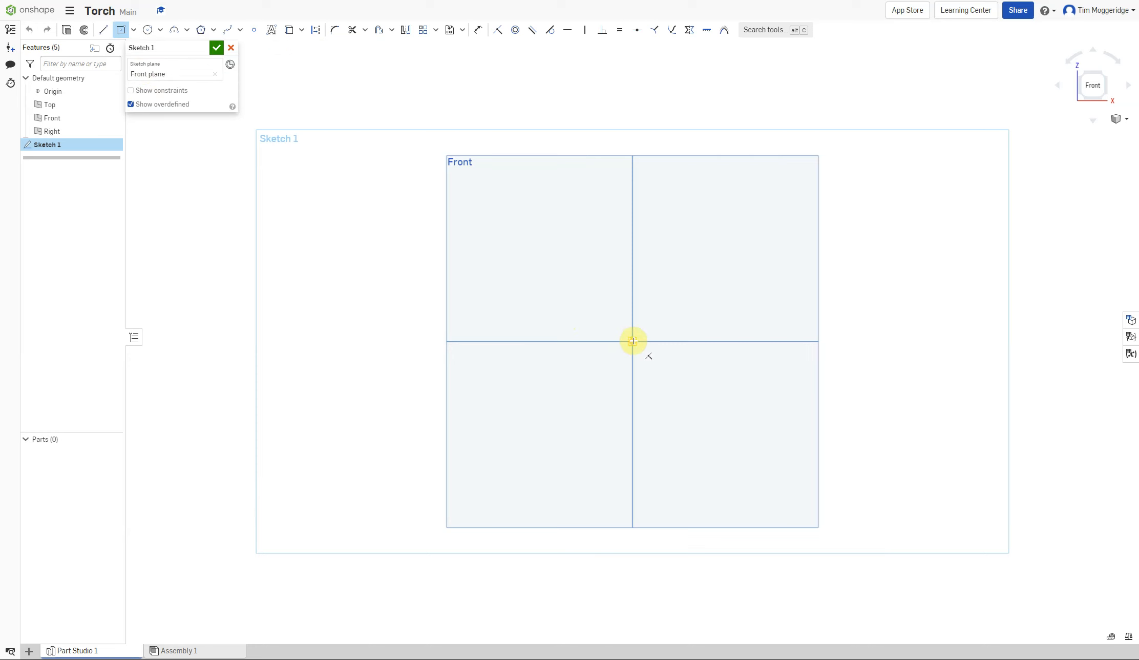
click(632, 341)
click(740, 435)
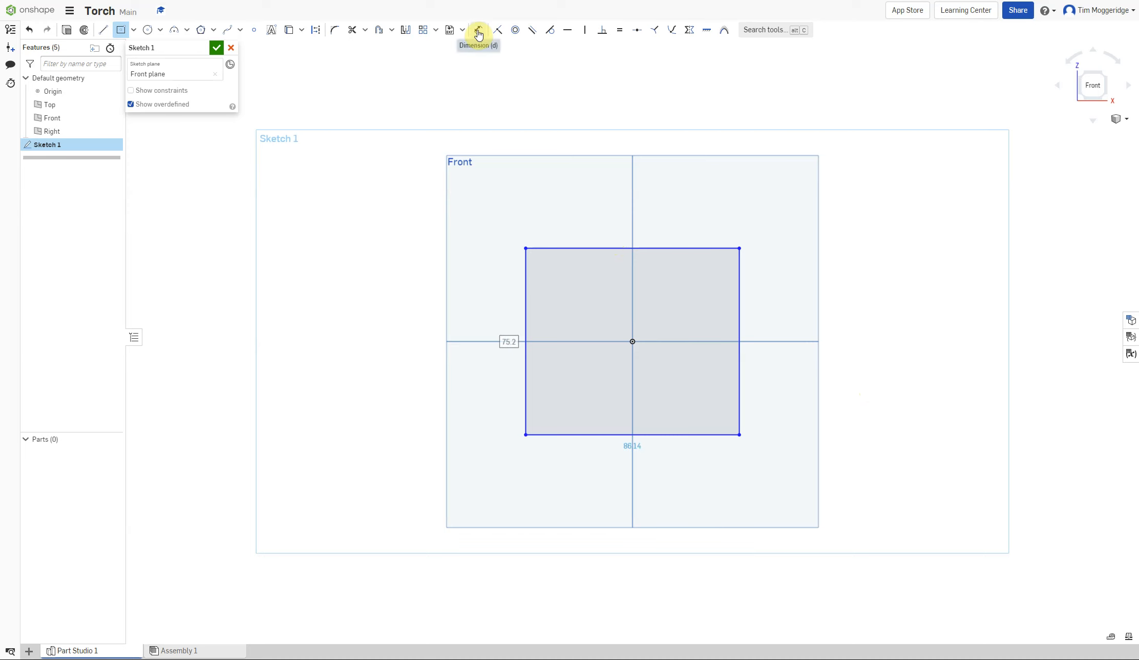
Dimension the rectangle's top edge and set its width to 74 mm.
click(478, 32)
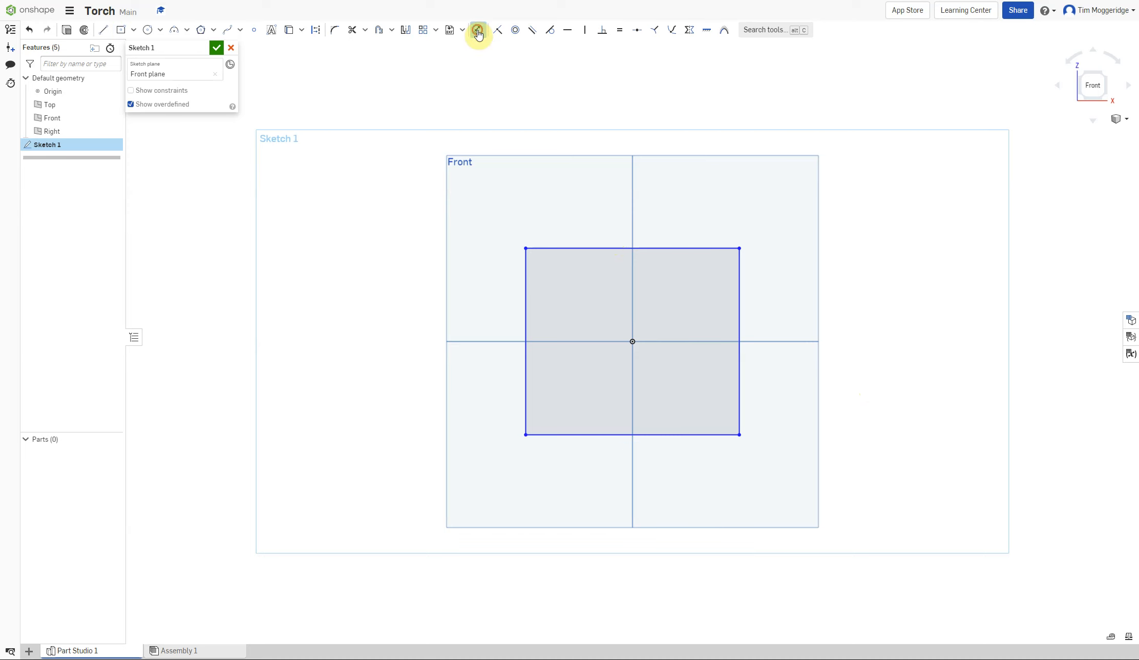
click(594, 248)
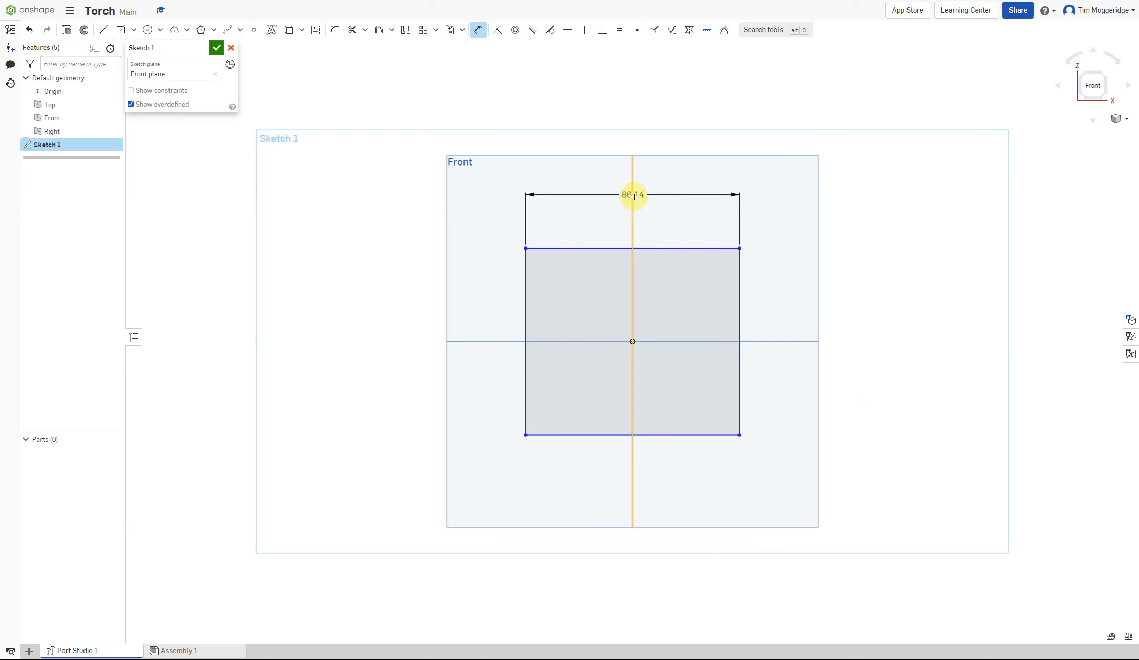
click(660, 191)
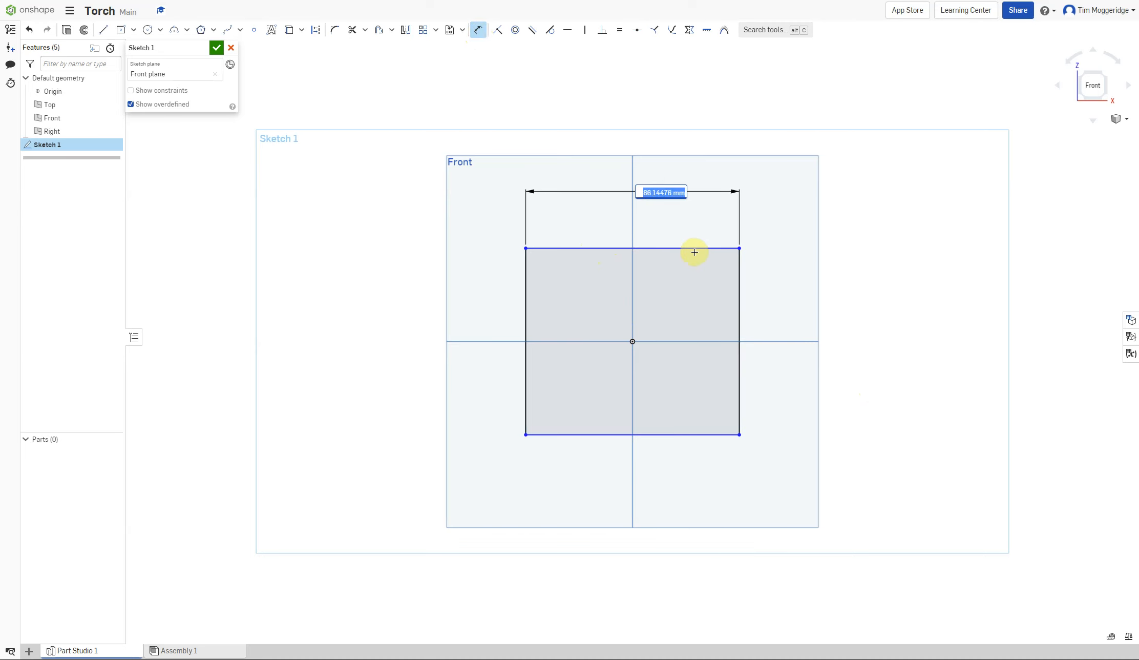
key(BackSpace)
text(74)
key(Return)
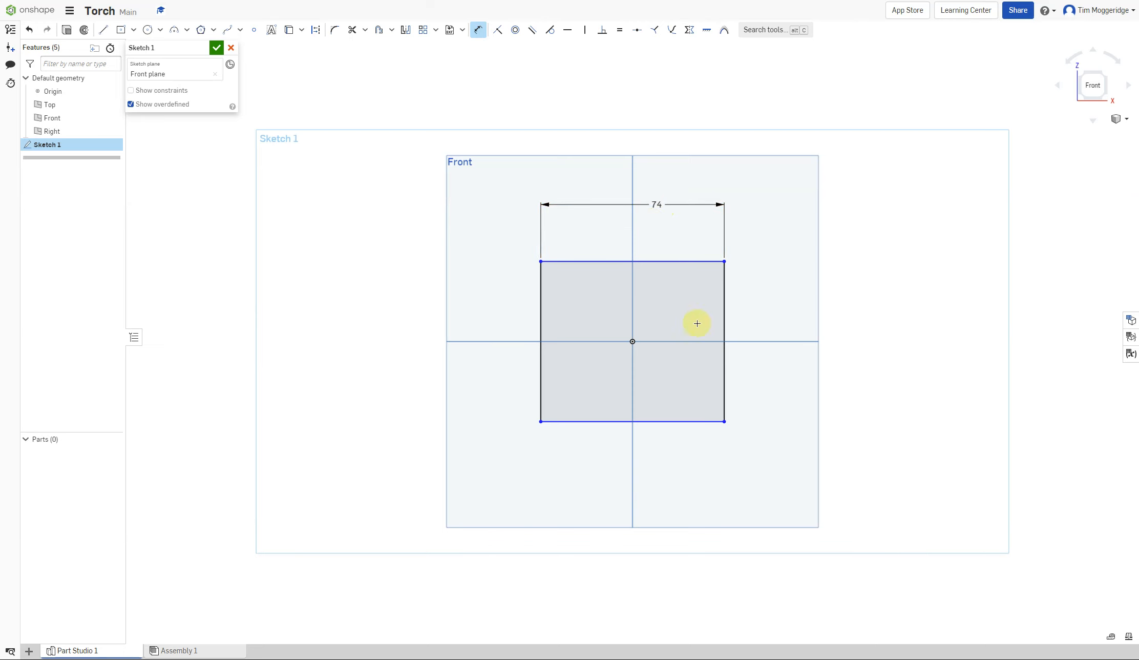
click(724, 306)
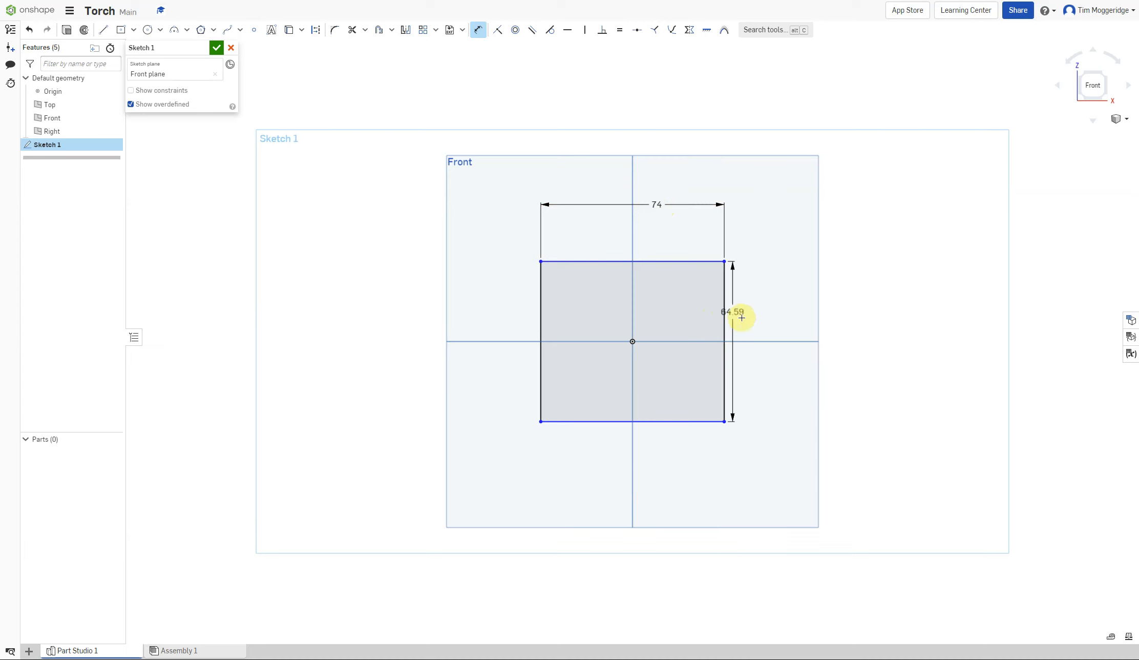
click(773, 340)
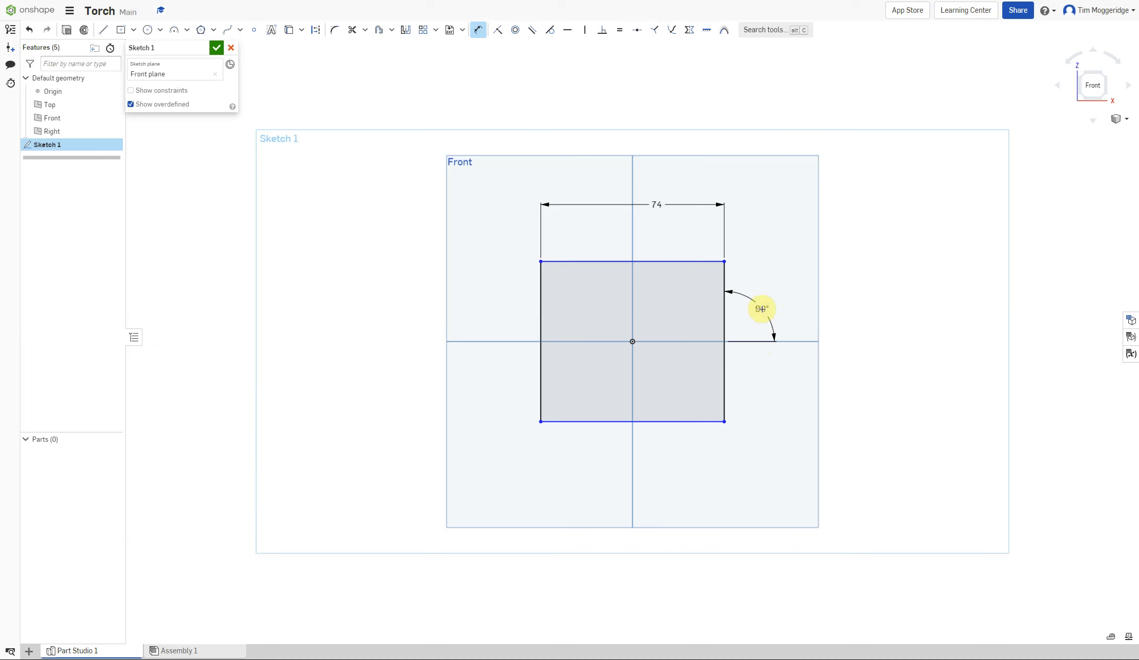
click(762, 309)
key(Return)
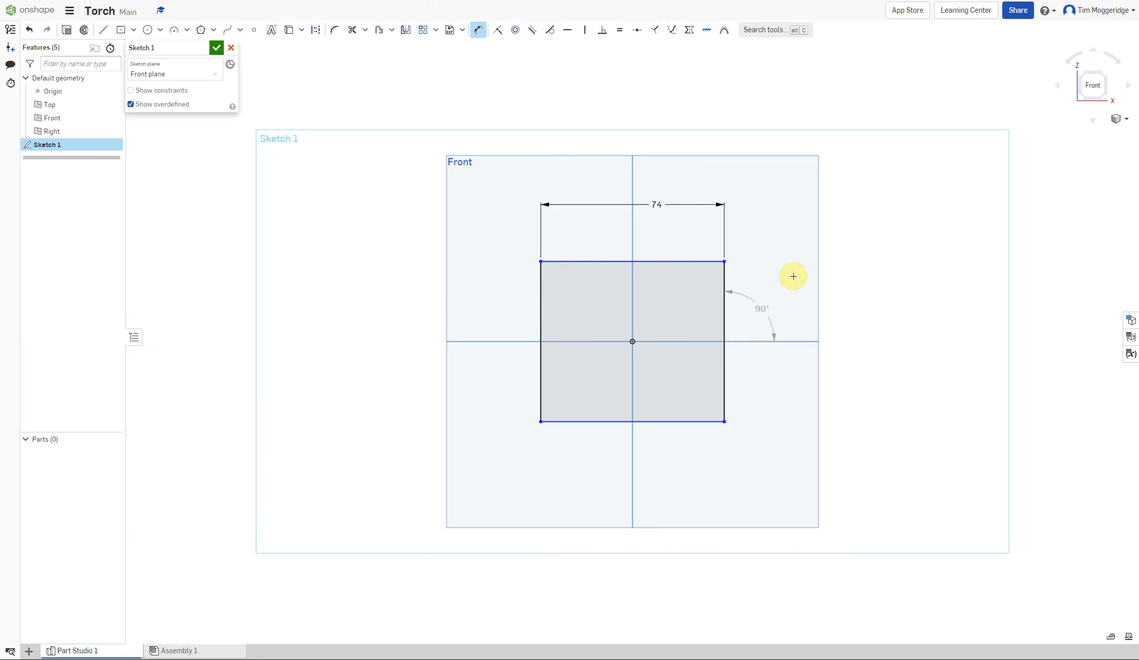
key(Escape)
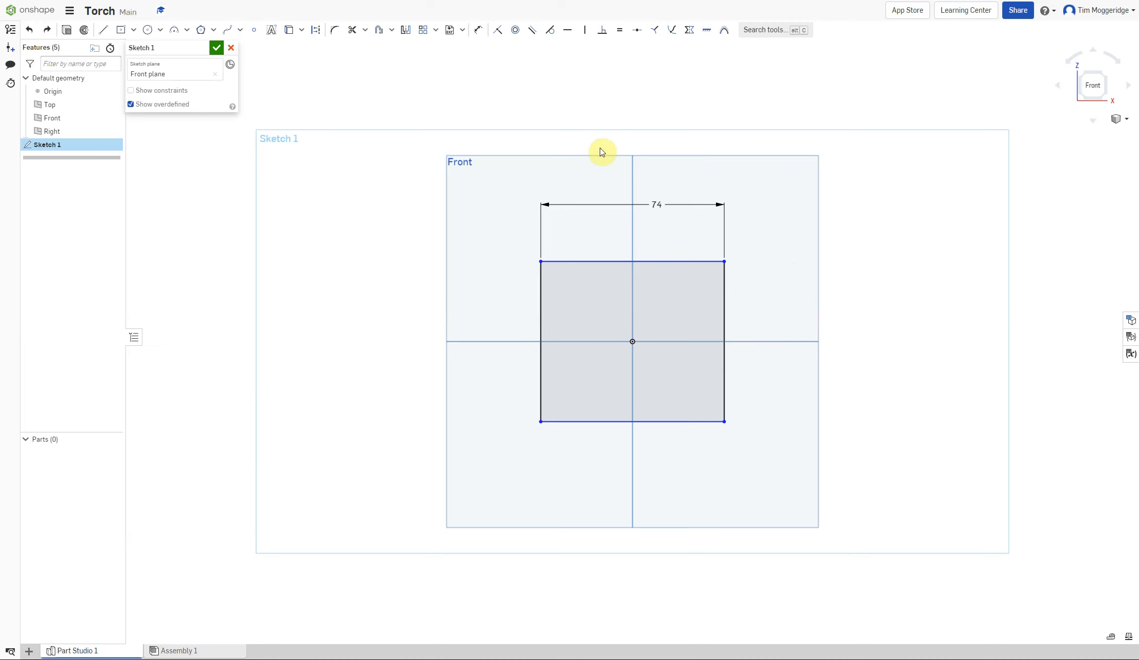
Dimension the rectangle's right edge and set its height to 74 mm.
click(480, 30)
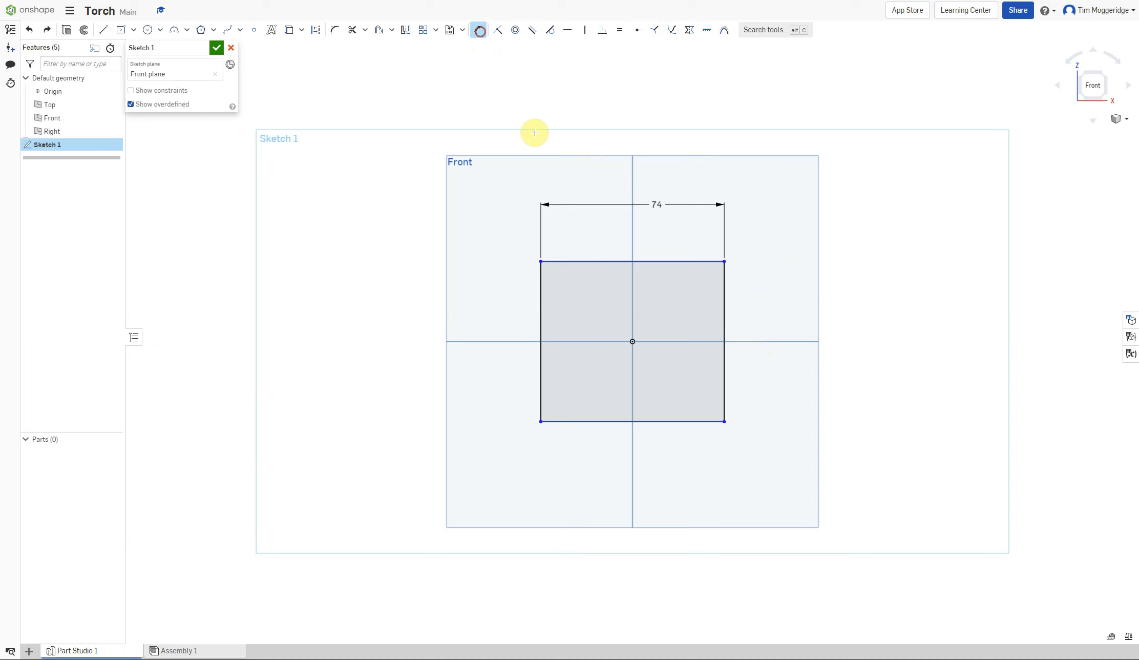
click(724, 307)
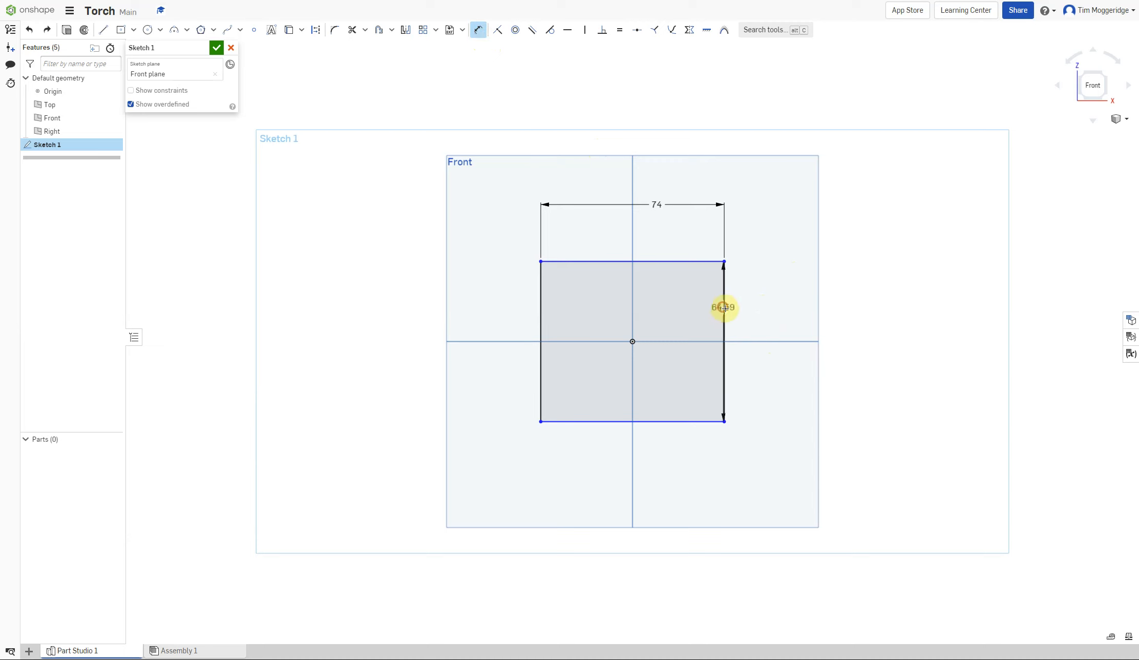
click(794, 327)
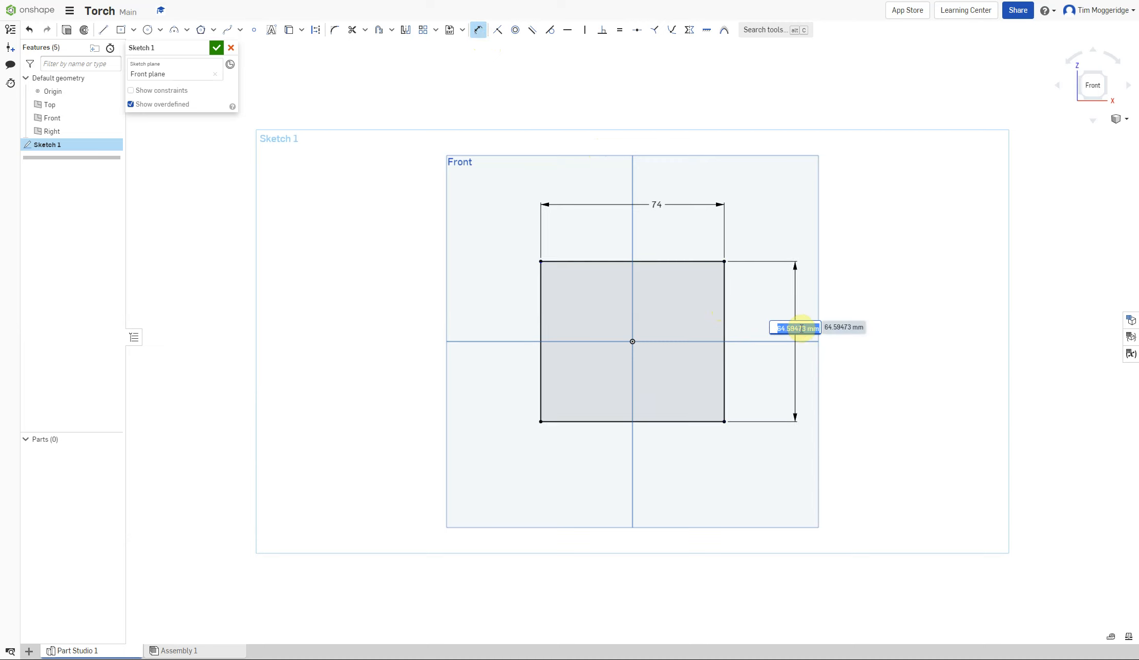
text(74)
key(Return)
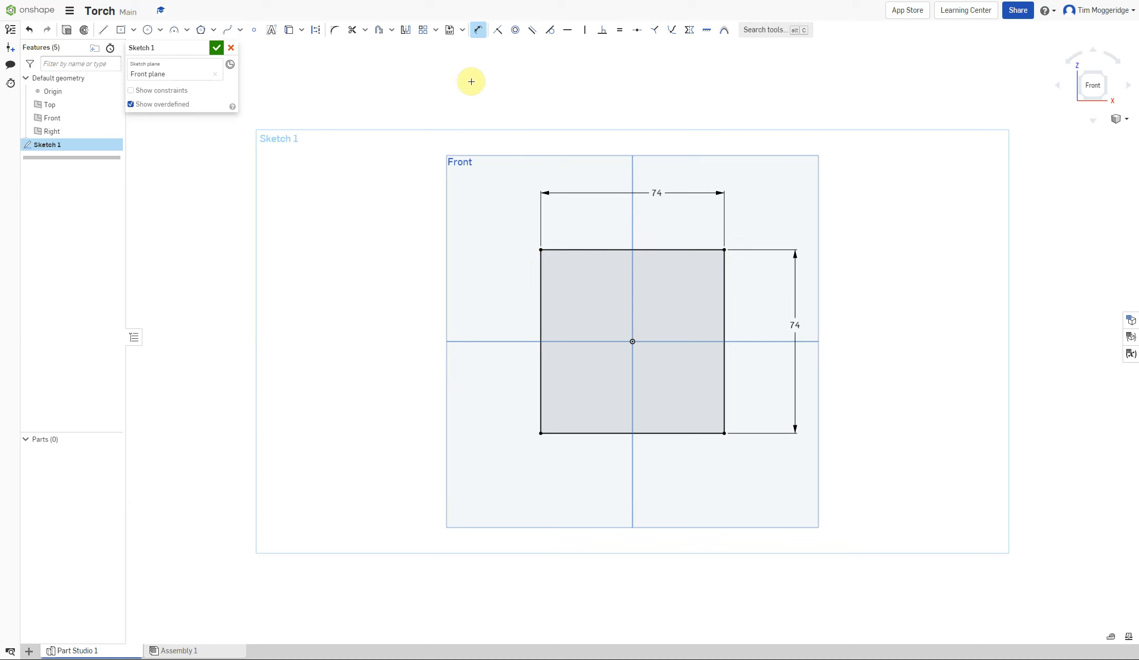
Apply a 5 mm sketch fillet to all four corners of the square.
click(335, 32)
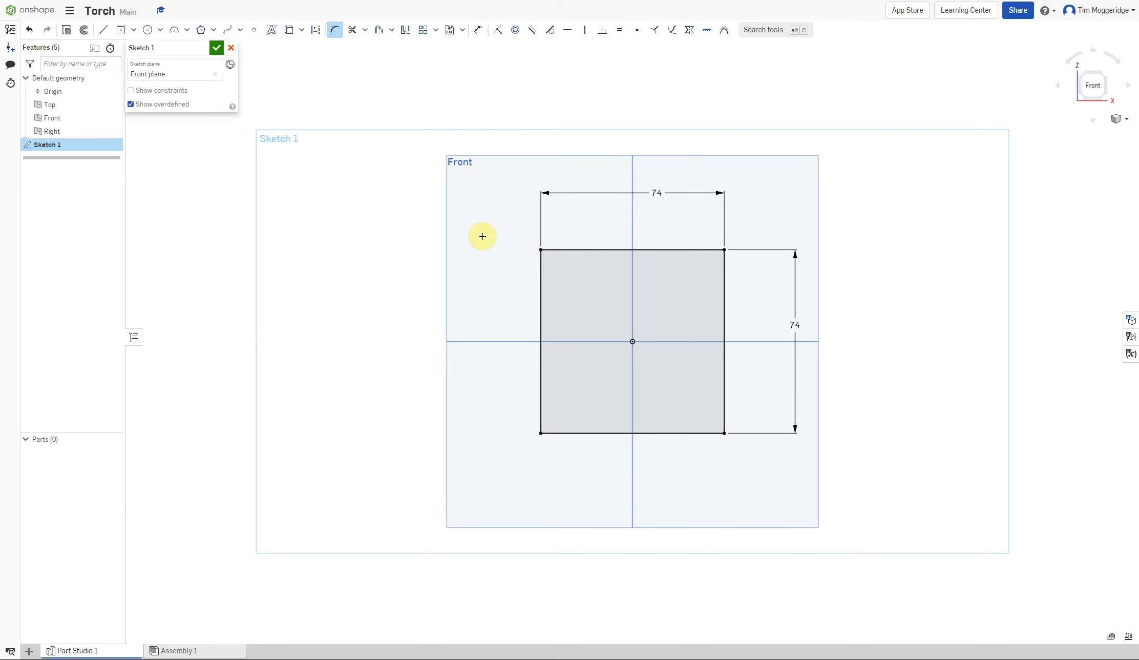
click(541, 250)
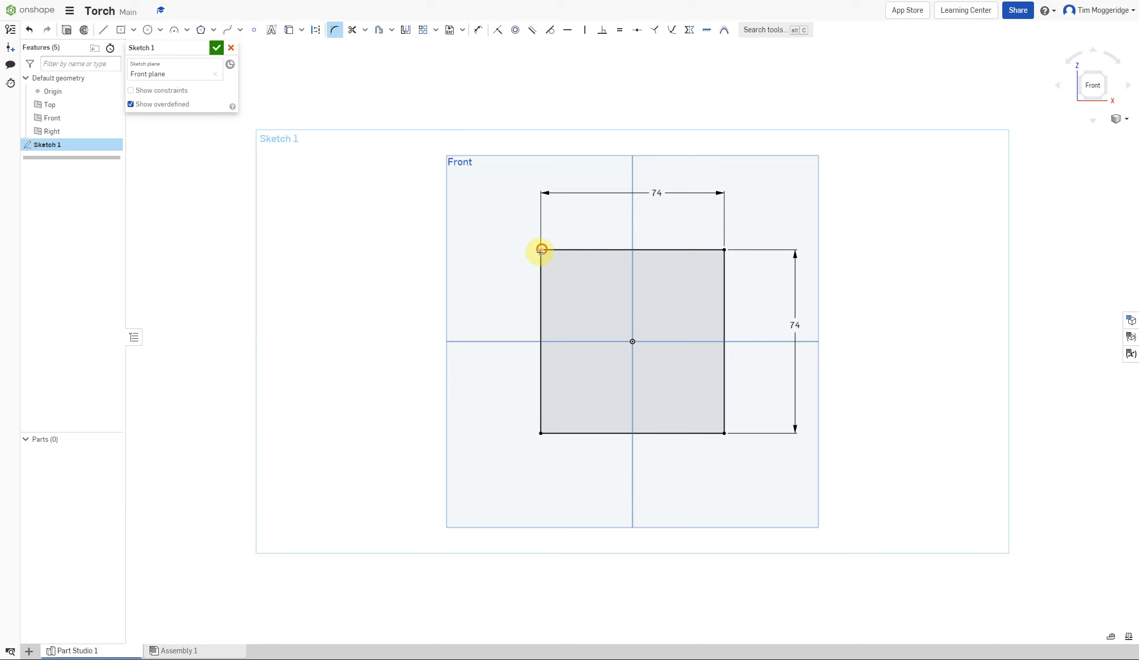
click(540, 432)
click(722, 432)
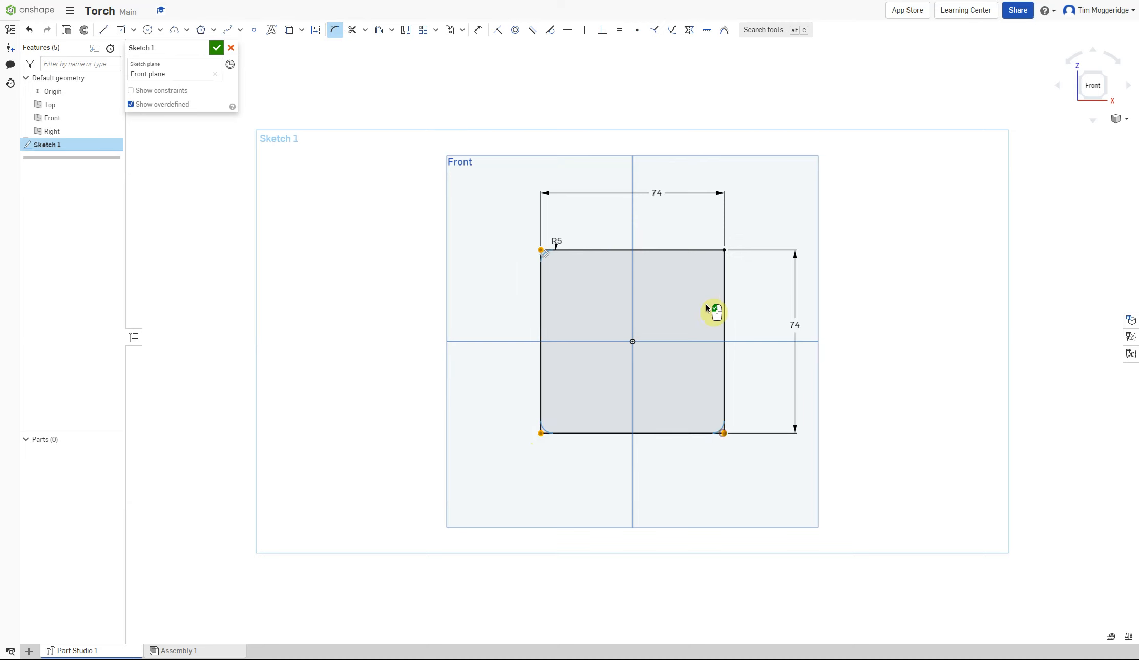
click(723, 249)
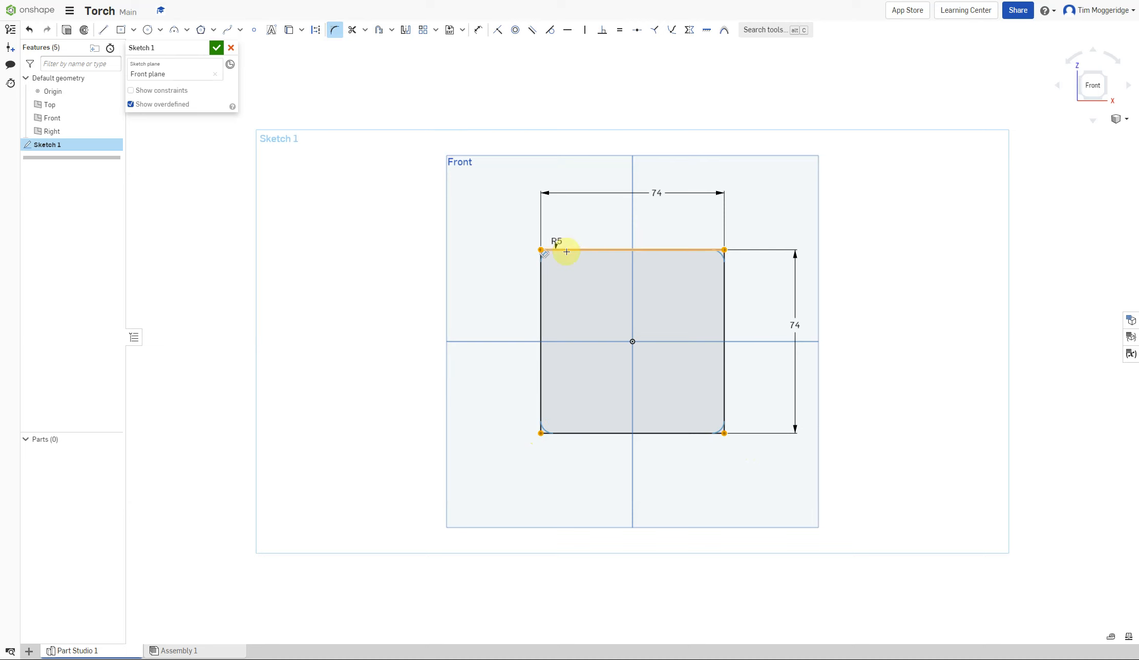
Set the square's corner fillet radius to 18 mm.
click(774, 207)
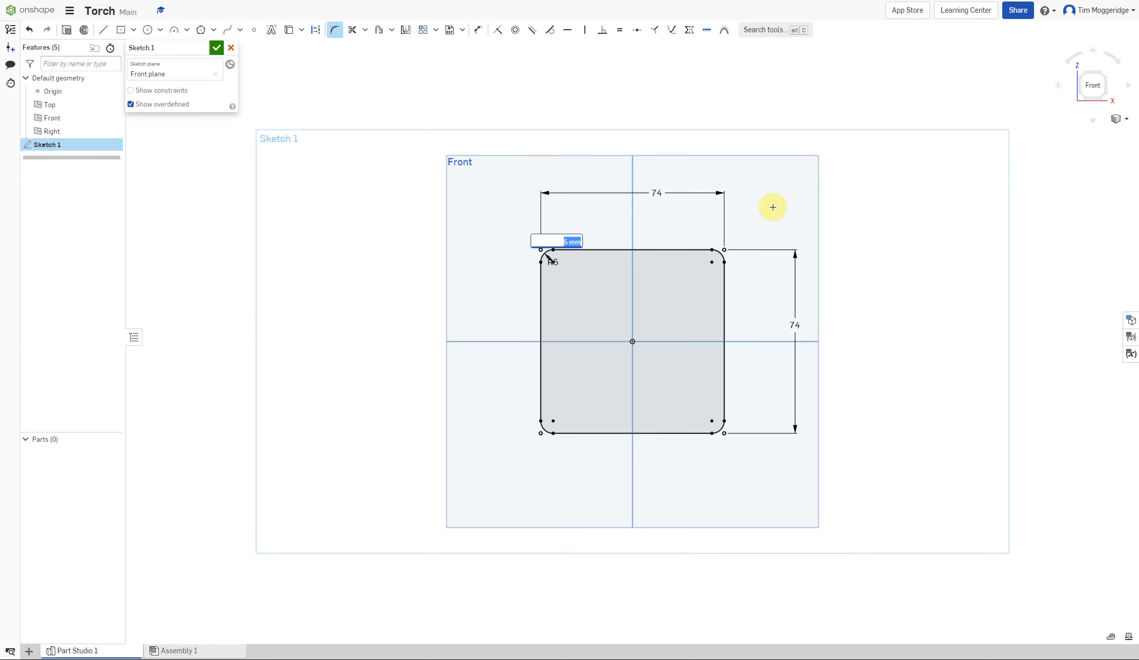
text(18)
key(Return)
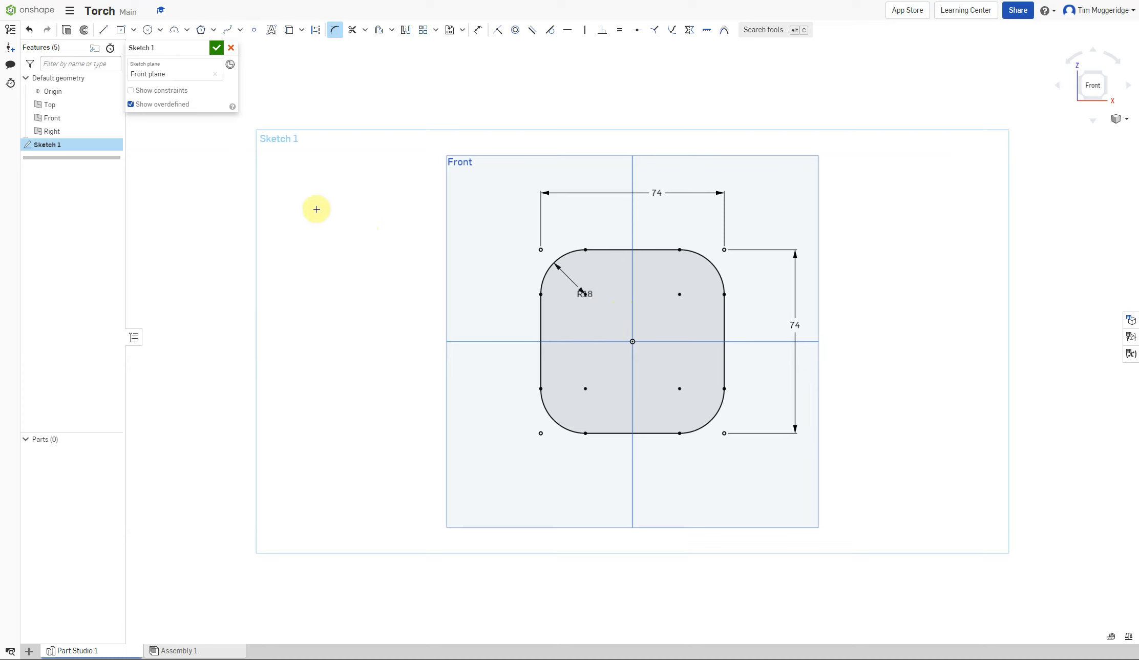
Extrude the rounded square profile 150 mm as a new solid, flipping the extrusion direction.
mouse_move(317, 203)
right_down()
mouse_move(391, 225)
mouse_move(374, 242)
mouse_move(379, 231)
mouse_move(365, 228)
right_up()
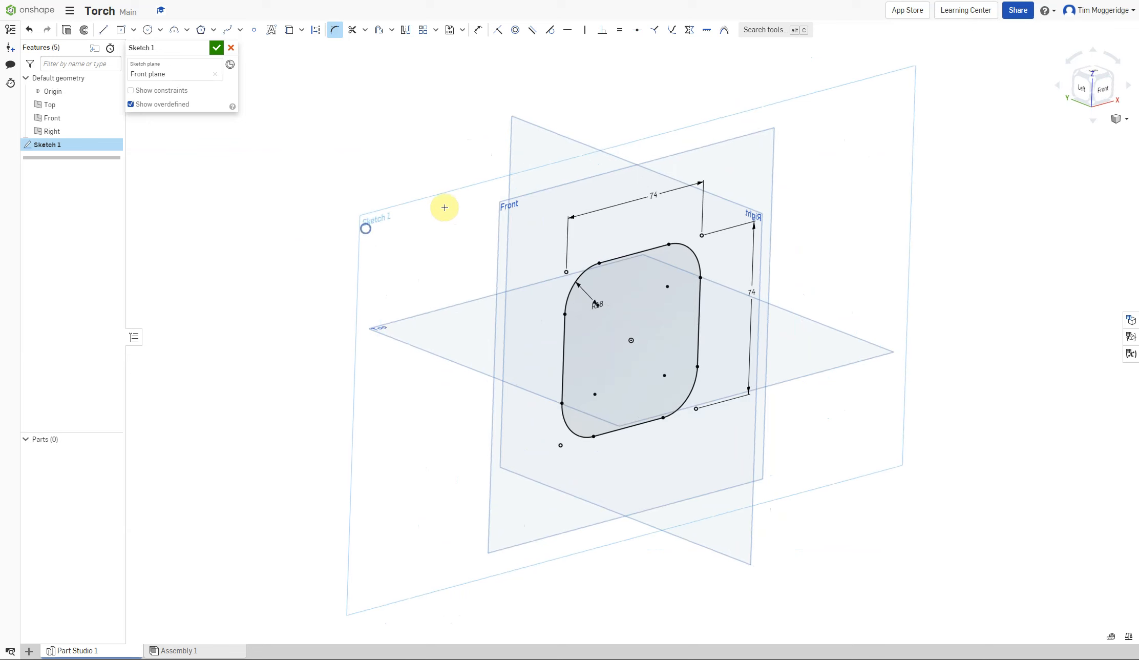
click(1128, 120)
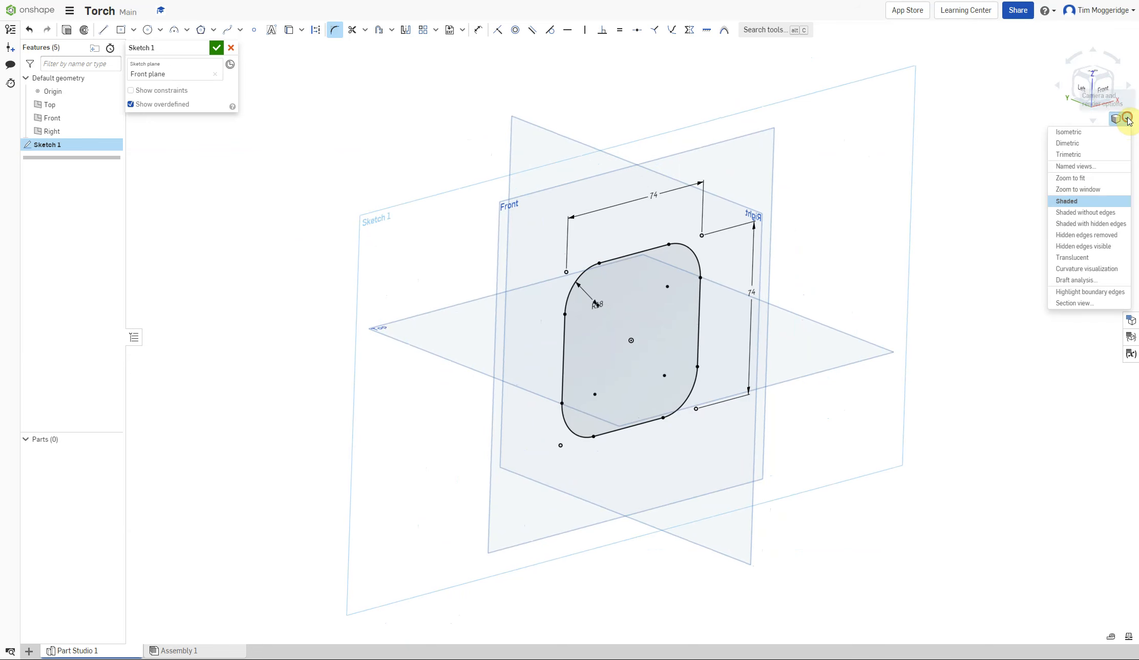
click(1060, 135)
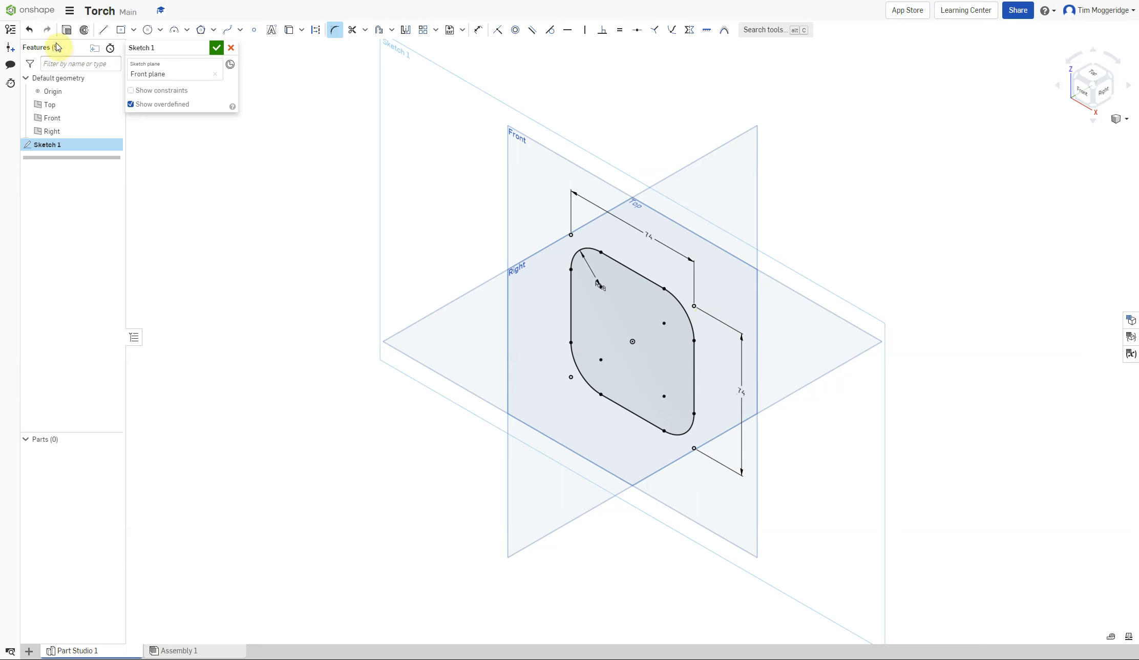
click(67, 33)
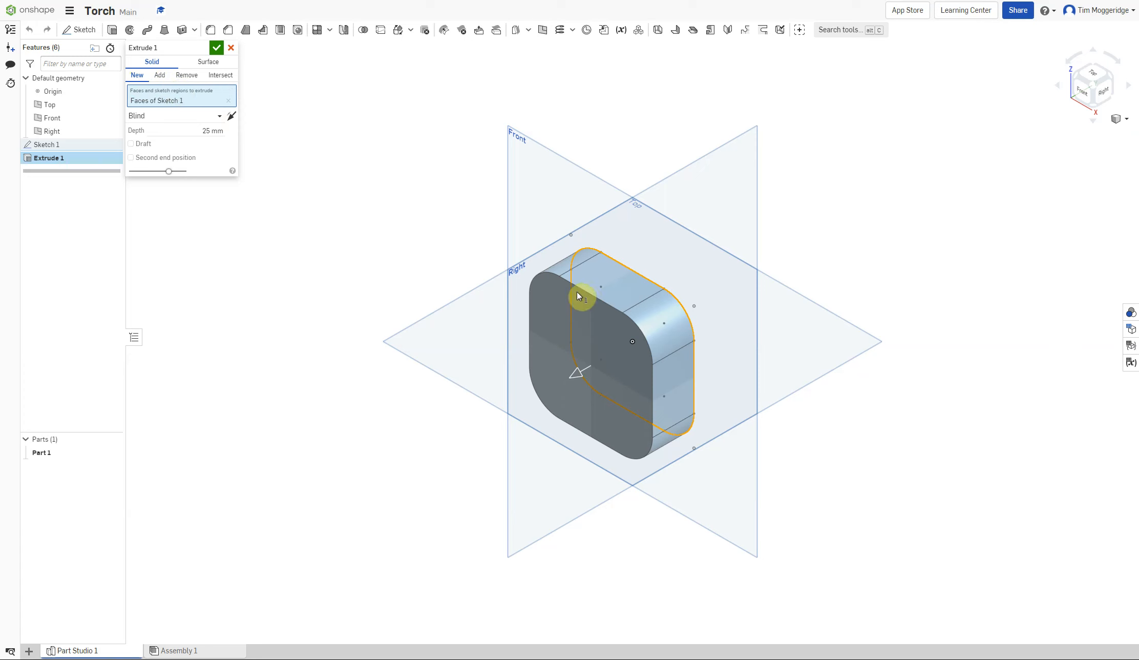
click(231, 116)
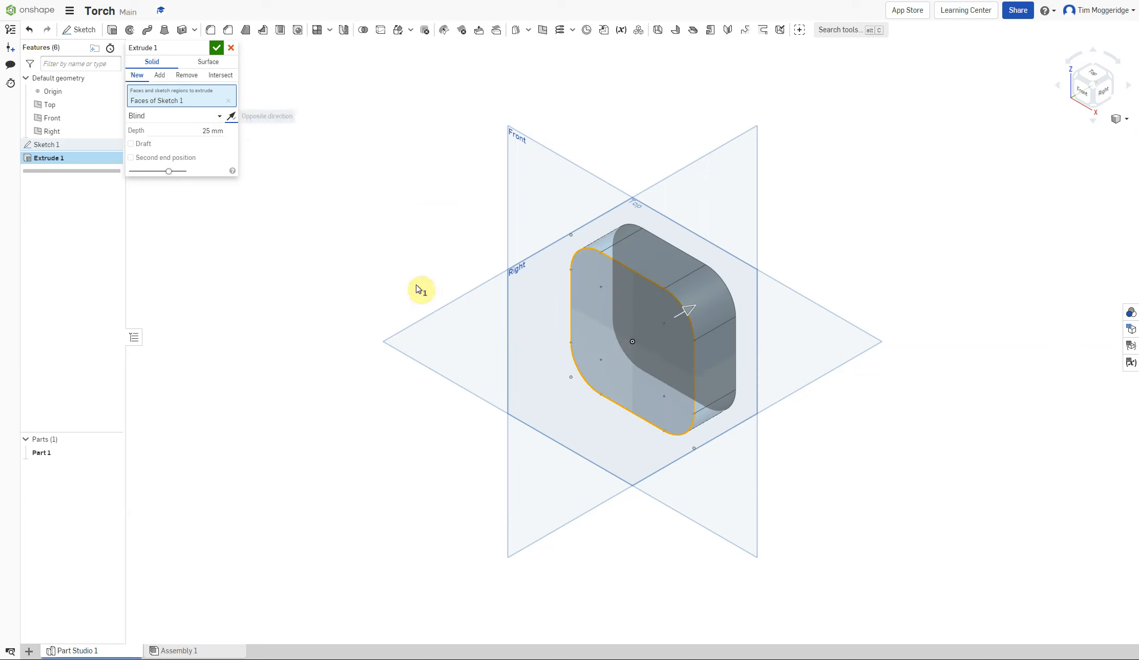
click(211, 132)
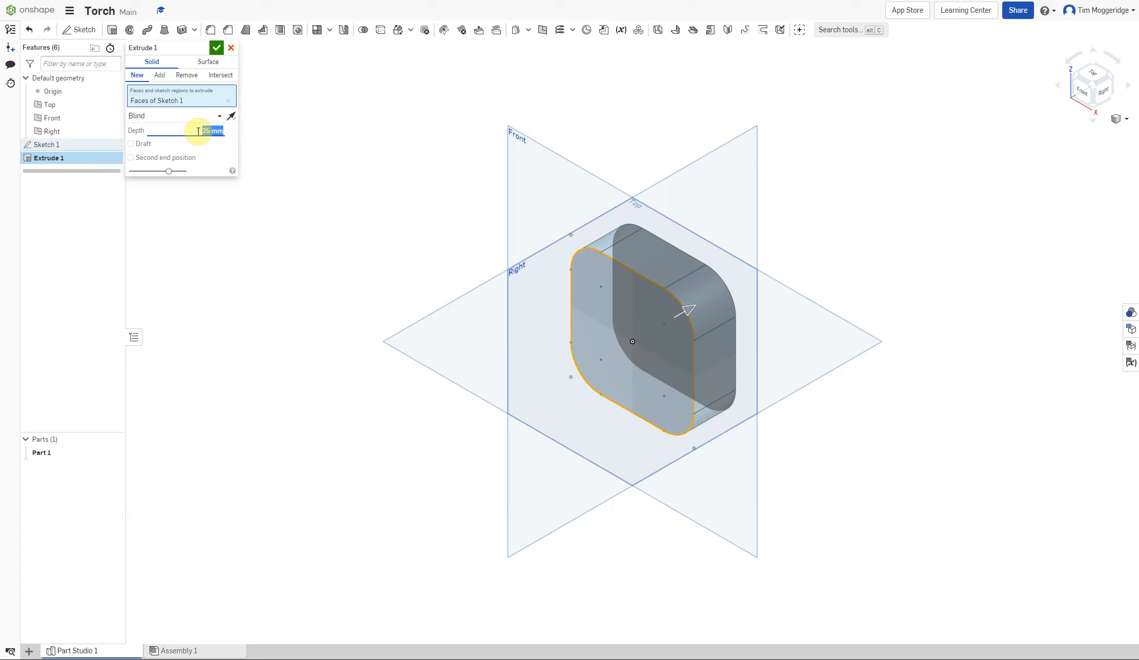
text(150)
key(Return)
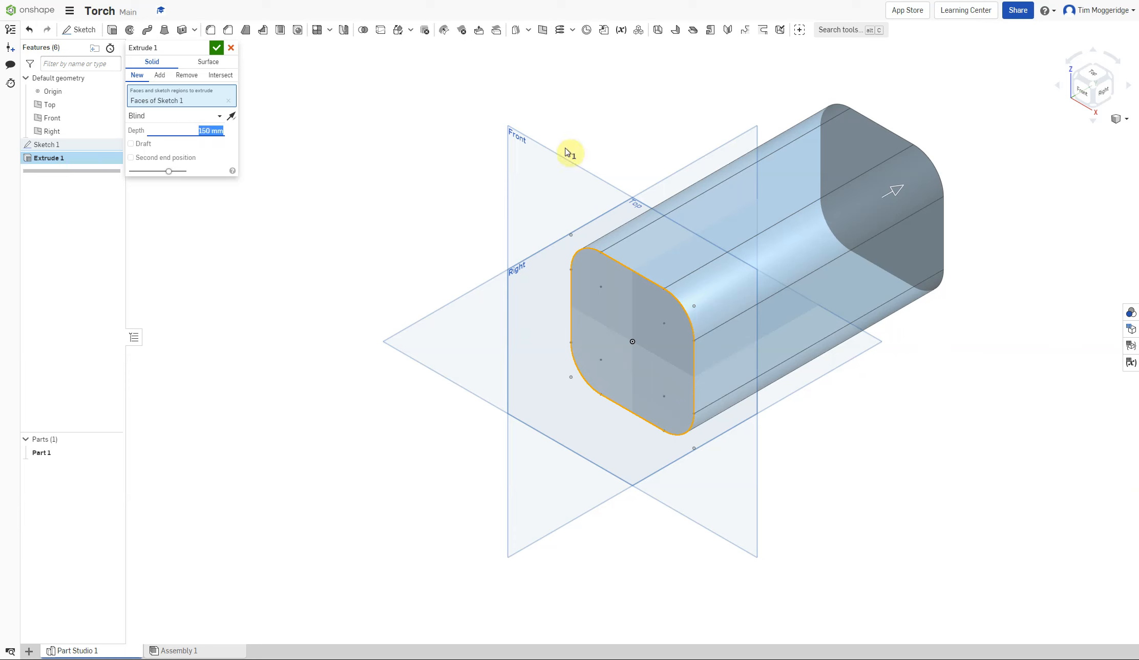
click(216, 50)
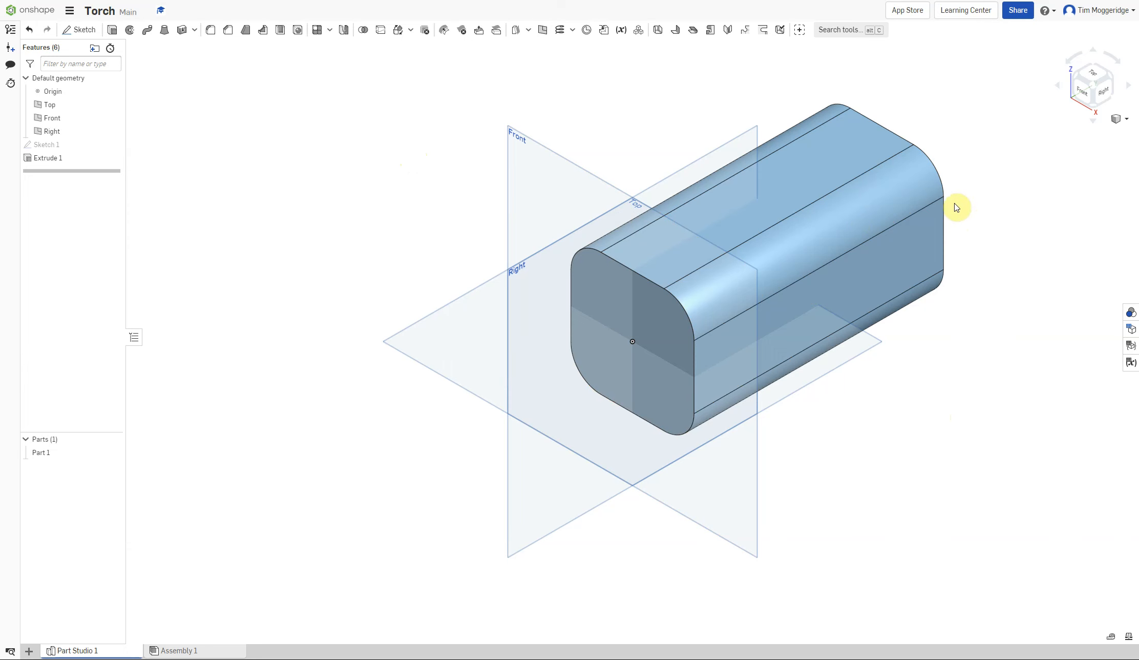
Fillet the edges of the body's end face with a 2 mm radius.
right_drag(968, 465, 885, 457)
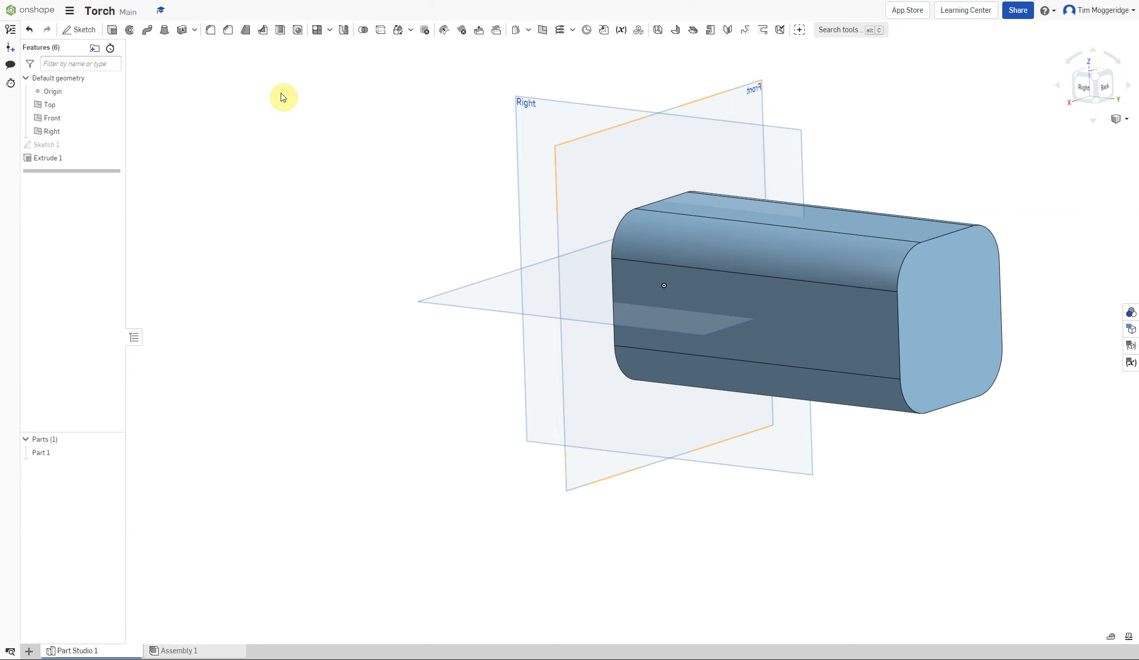
click(211, 32)
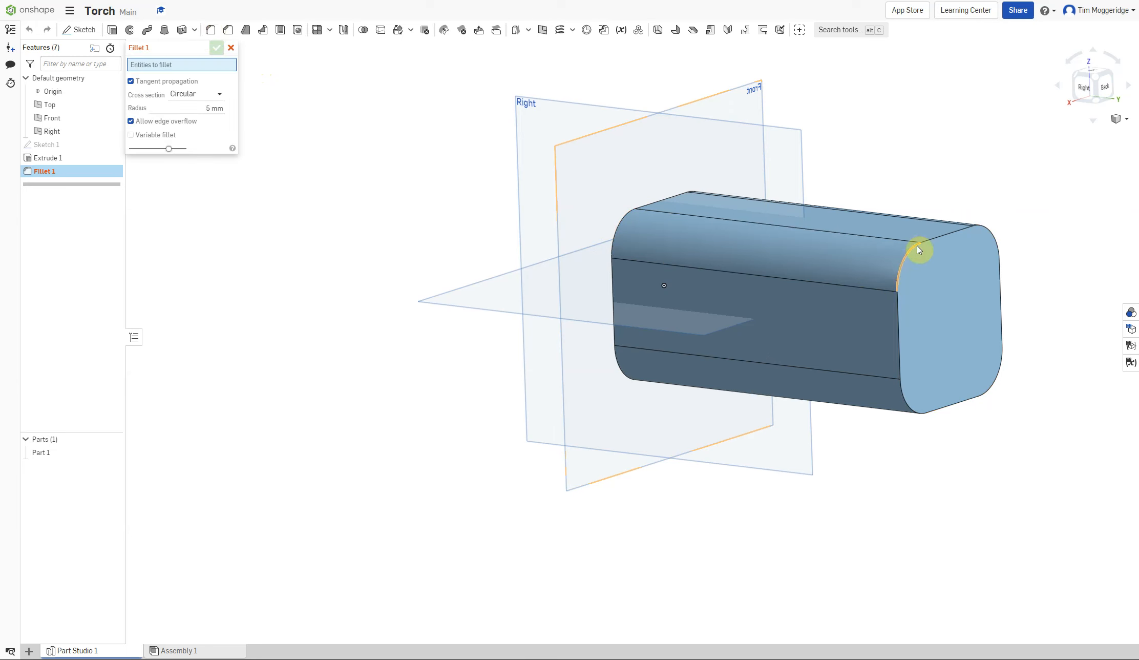
click(952, 309)
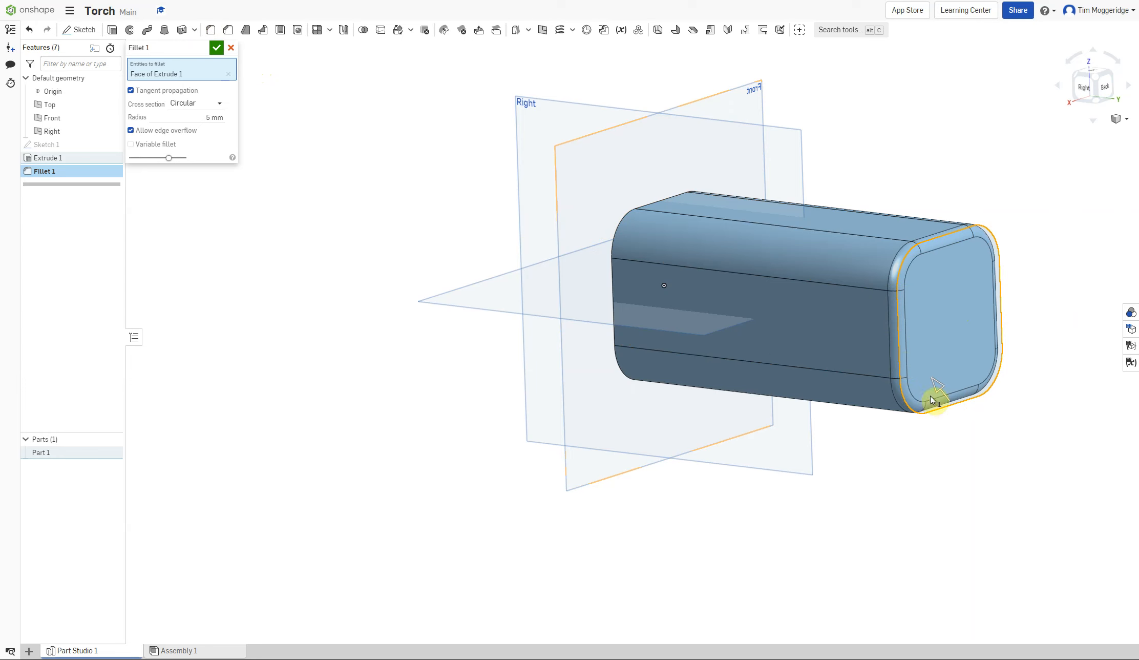
click(209, 117)
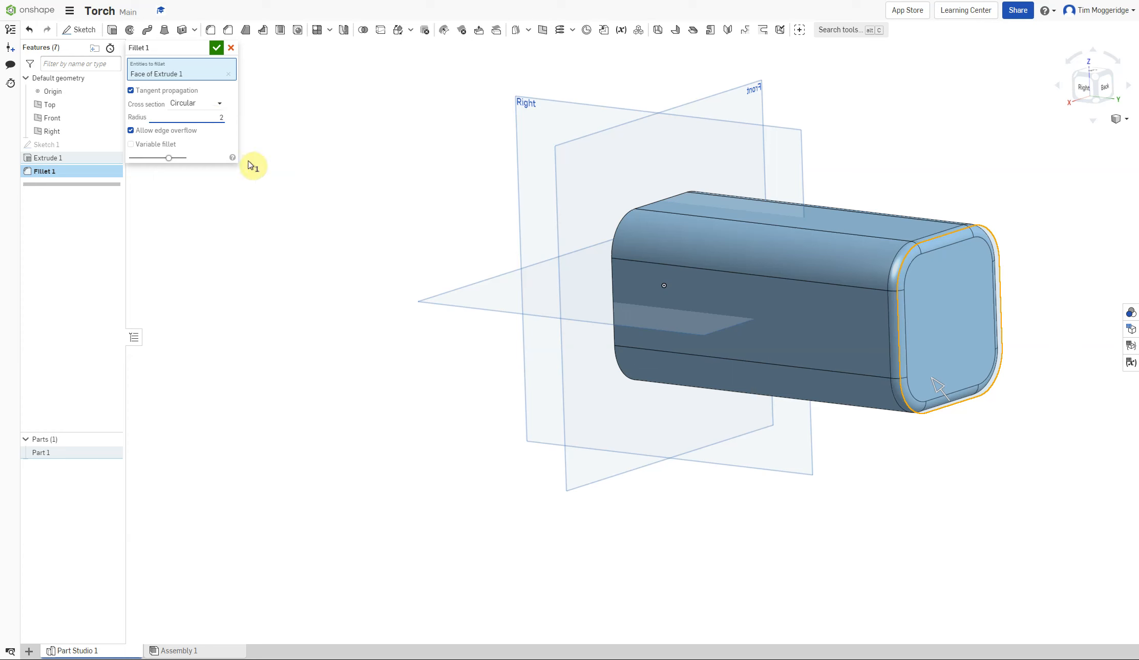
text(2)
key(Return)
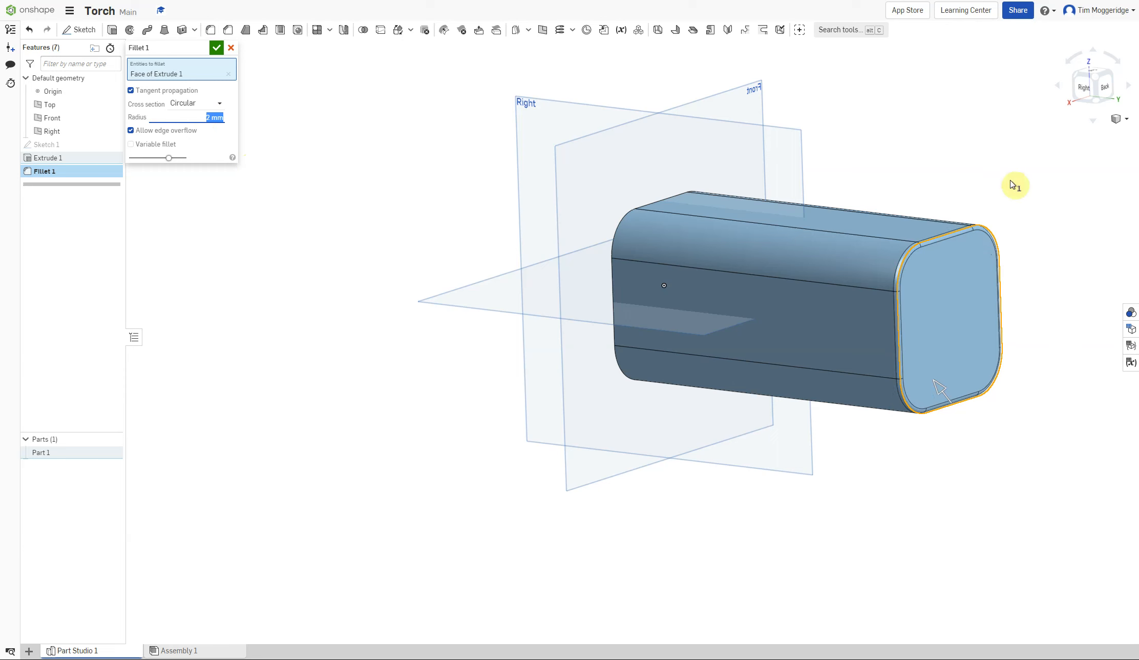
click(217, 49)
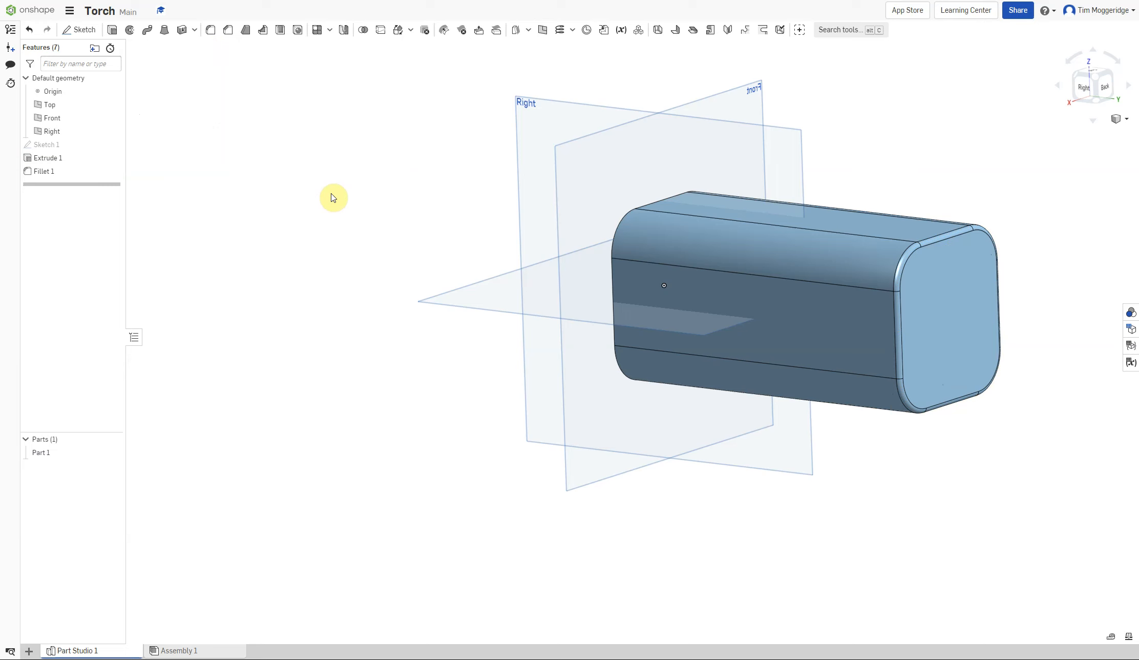
Start a new sketch on the side face of the body and view it face-on.
right_drag(311, 151, 354, 158)
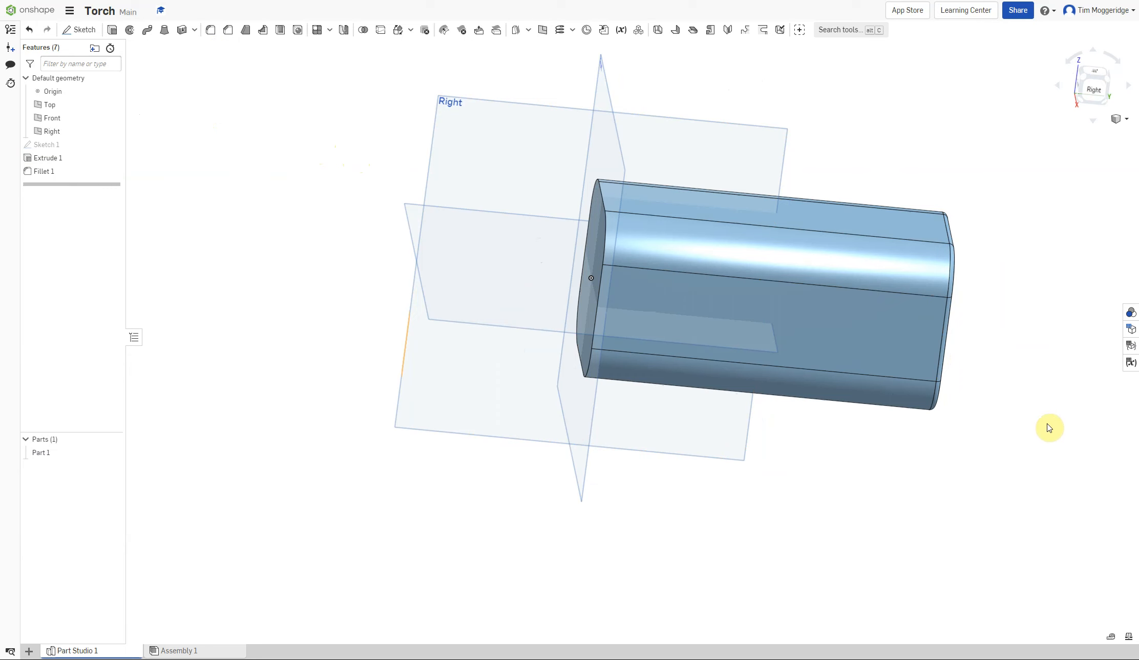
right_click(854, 328)
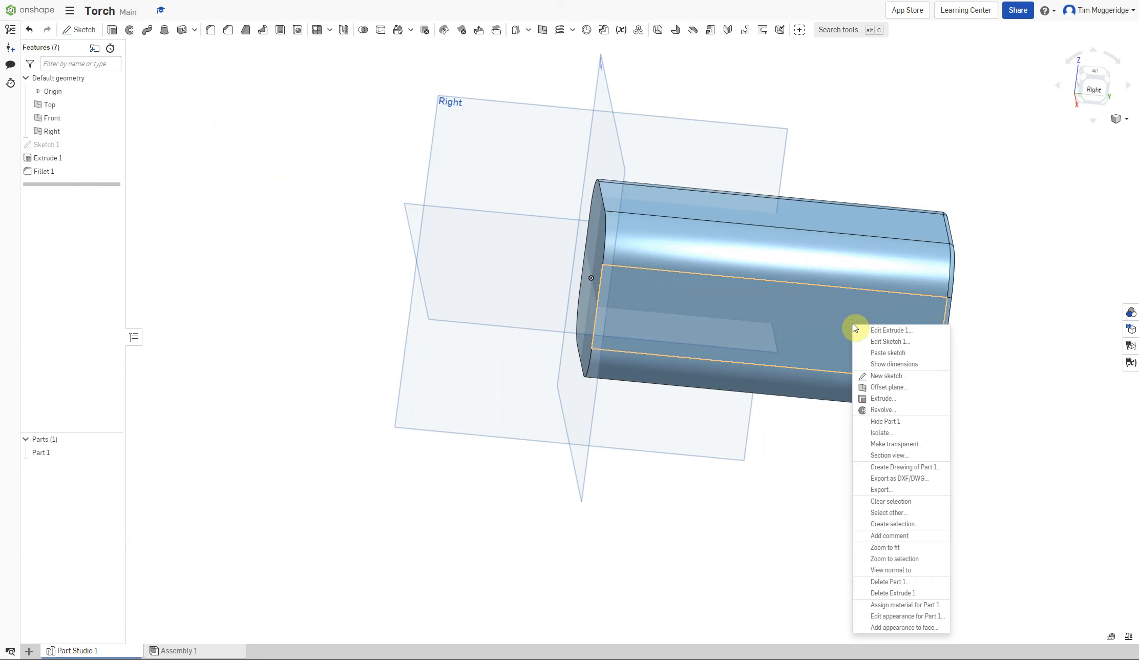
click(887, 377)
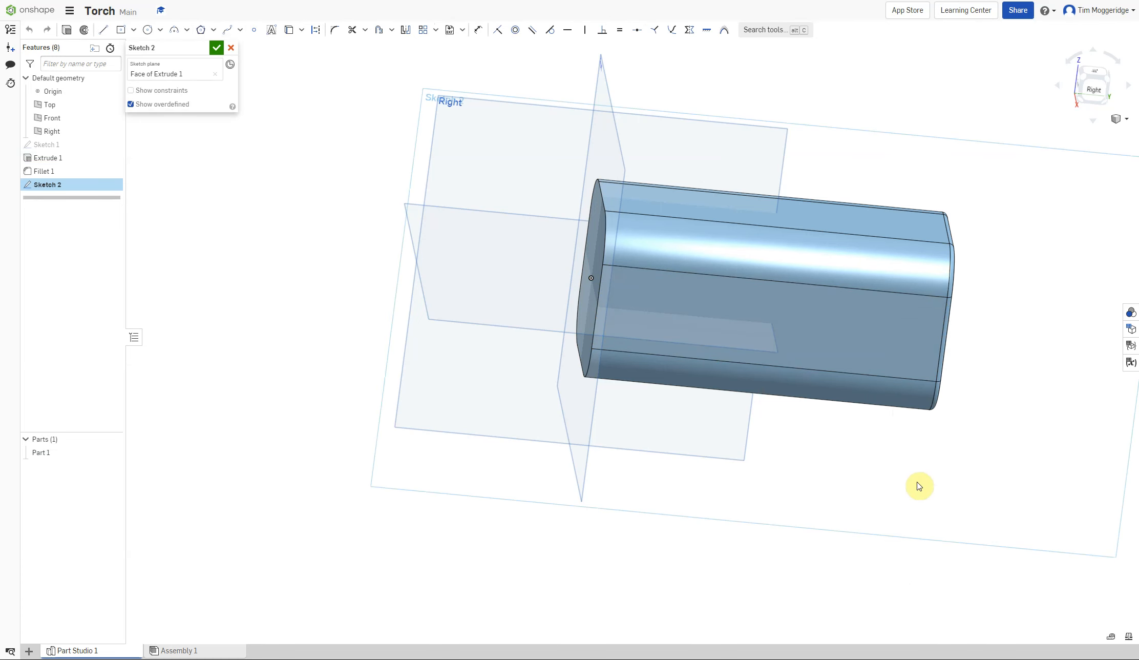
key(n)
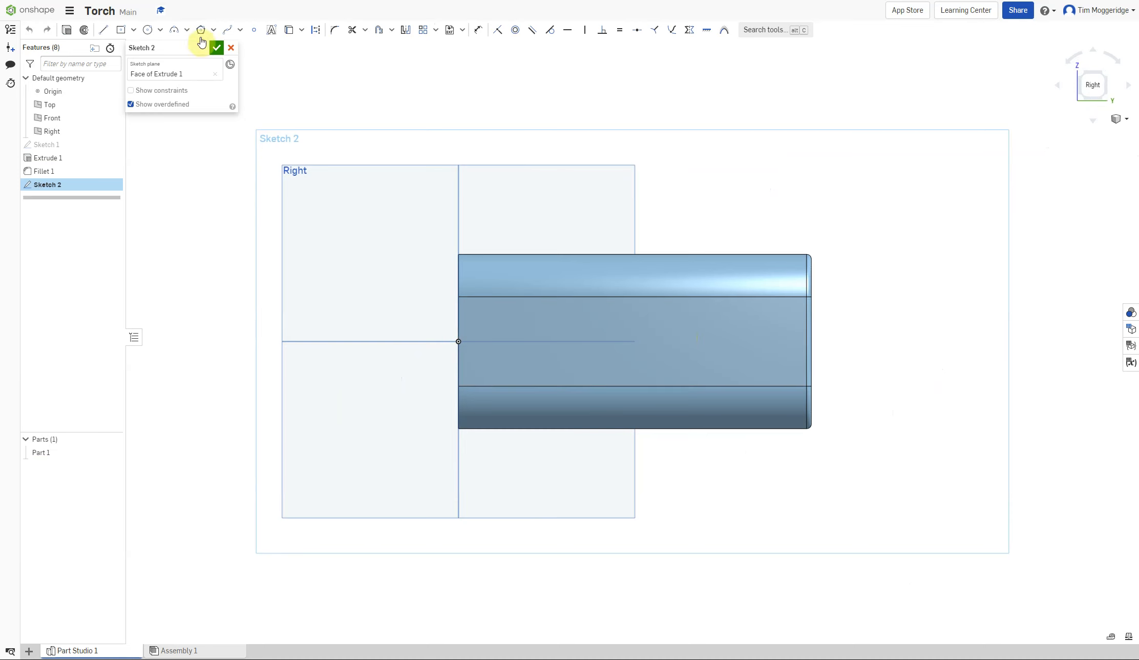
Draw a center-point circle about 28 mm in diameter on the face's horizontal centre line.
click(147, 30)
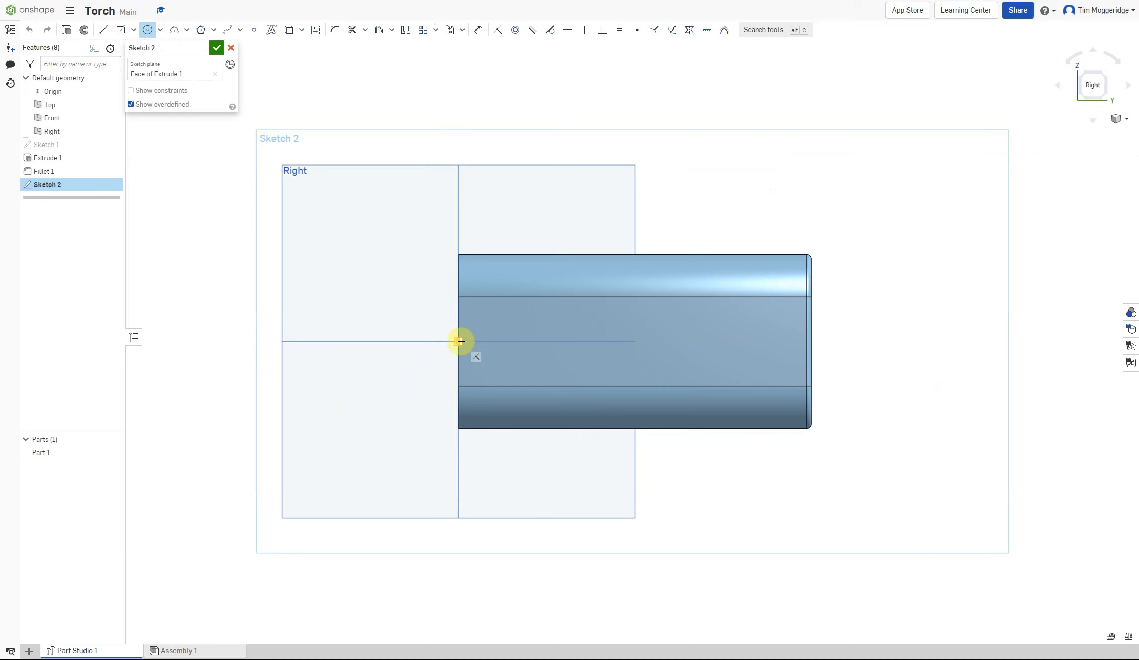
click(601, 342)
click(618, 369)
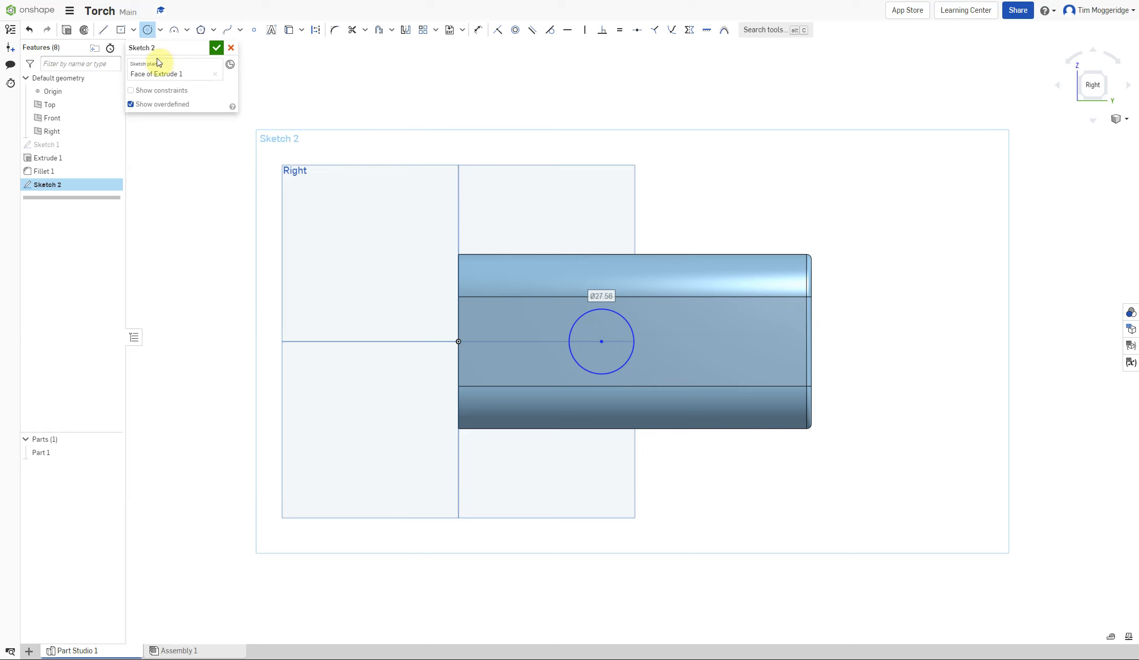
Draw a corner rectangle about 95 mm long from the circle's top point past the body's end.
click(134, 31)
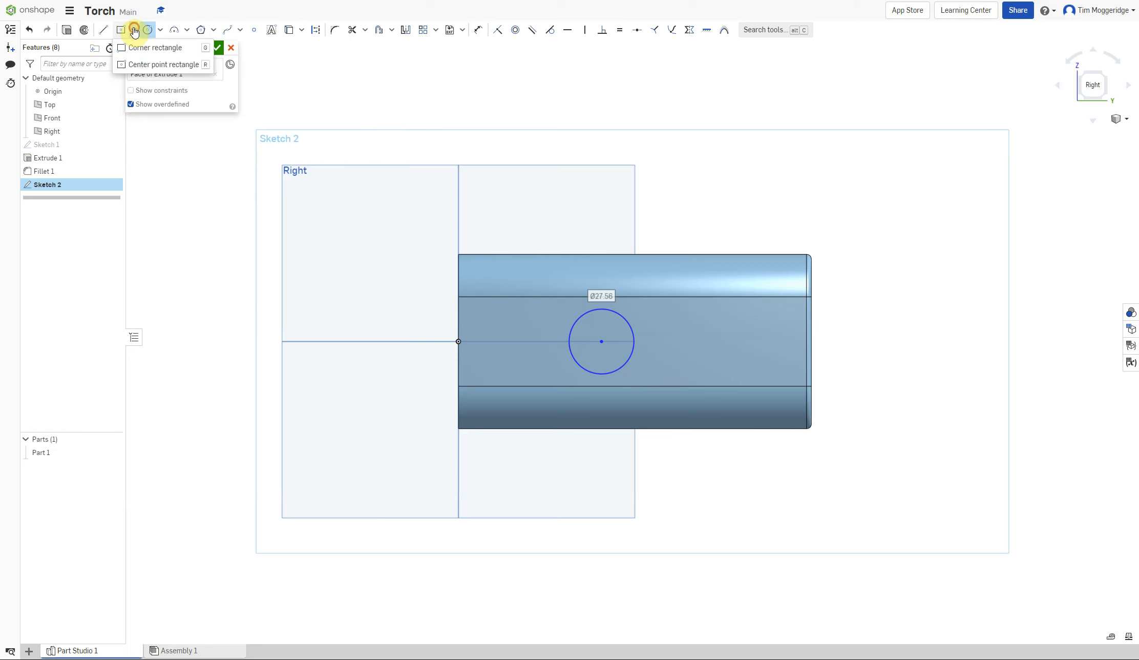
click(122, 48)
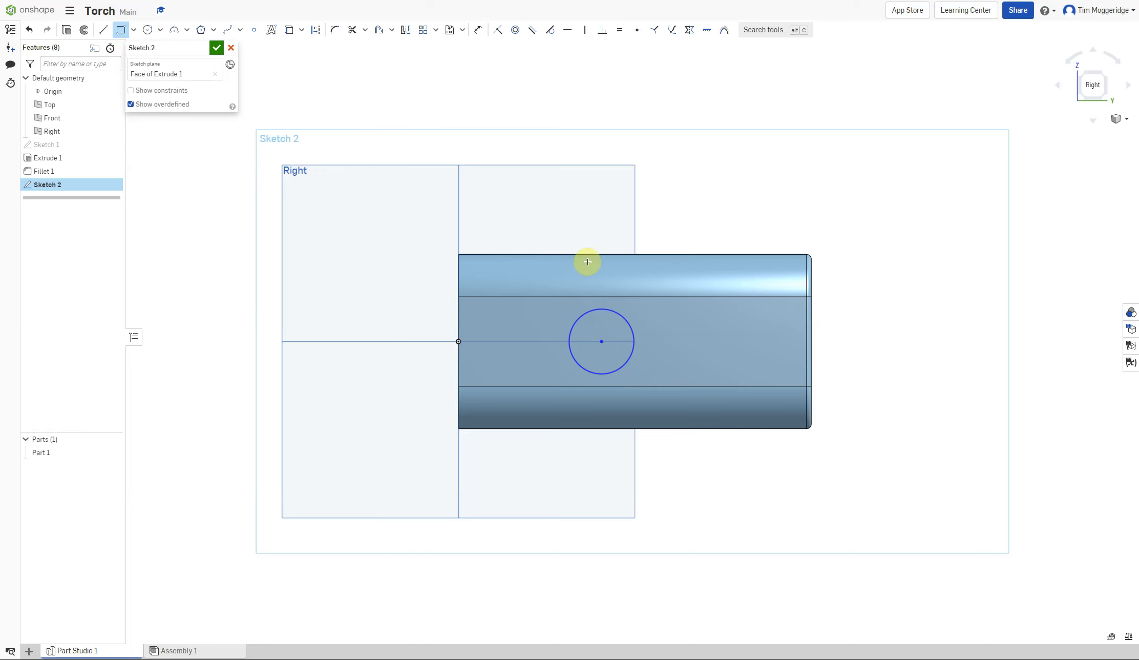
click(602, 340)
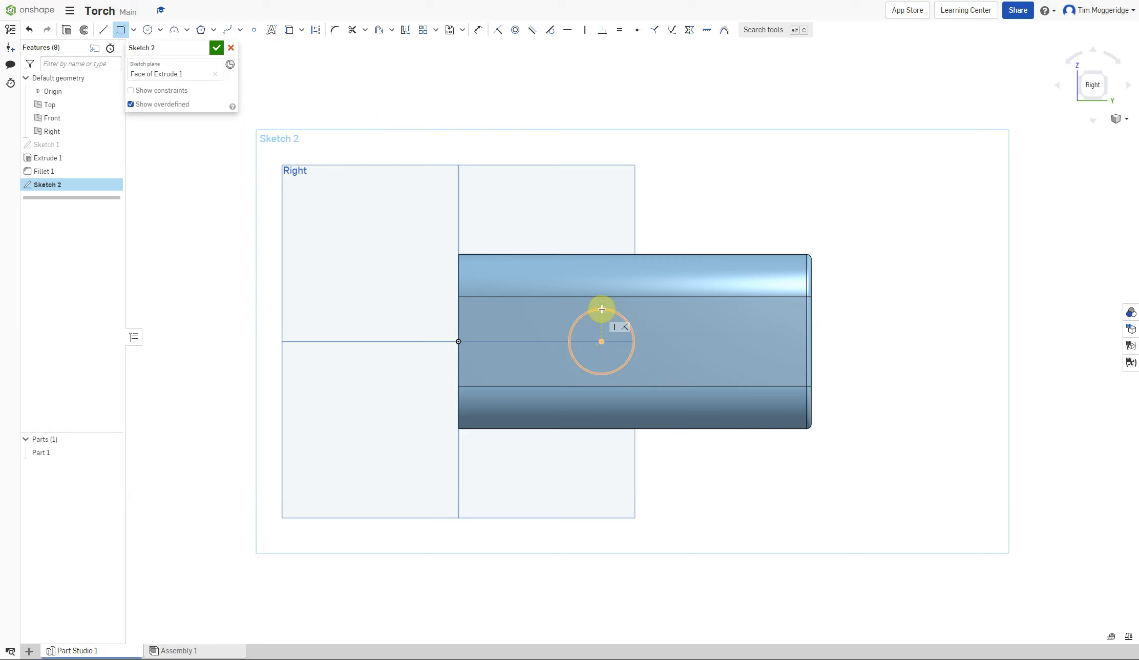
click(602, 308)
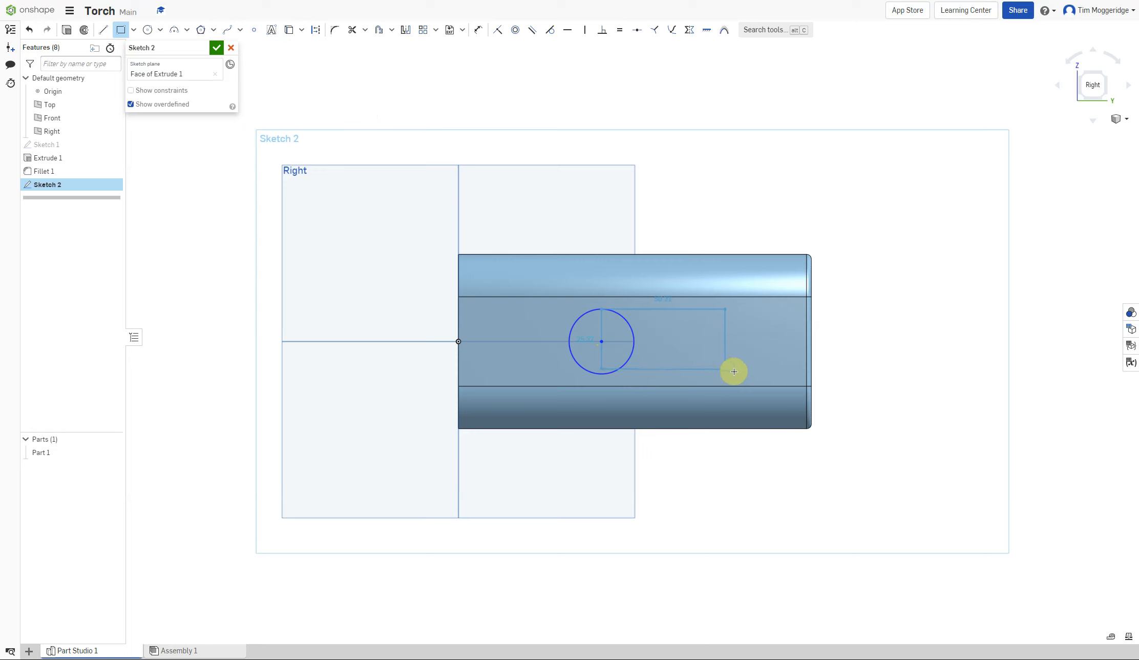
click(825, 381)
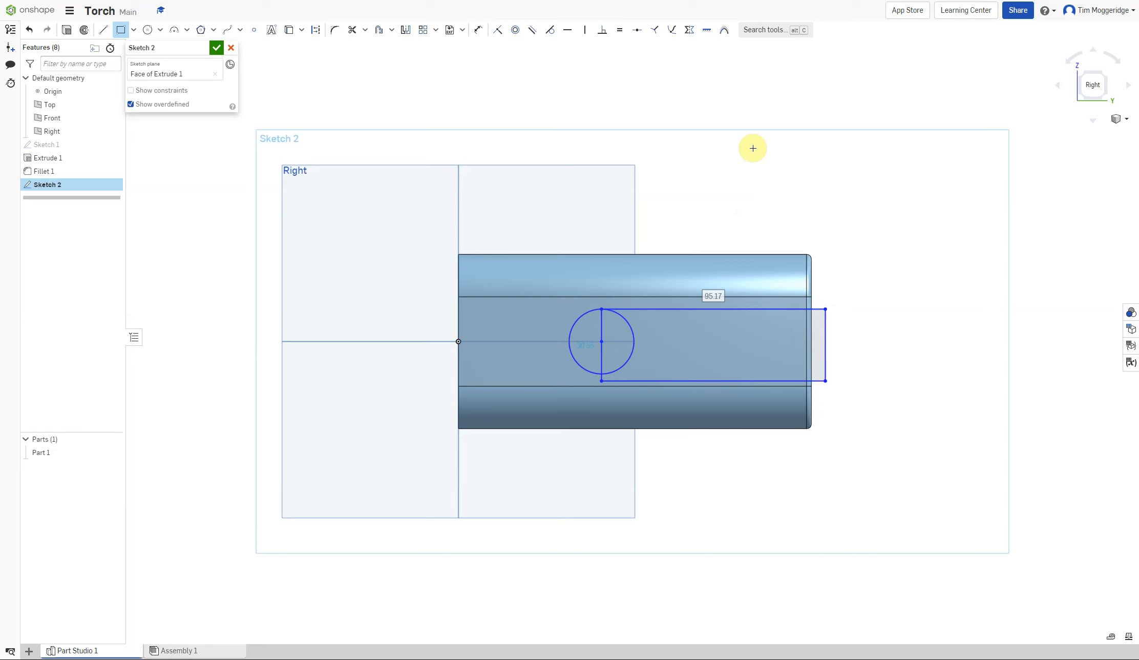
Make the rectangle's bottom-left corner coincident with the circle and its right corner coincident with the body's end edge.
click(499, 32)
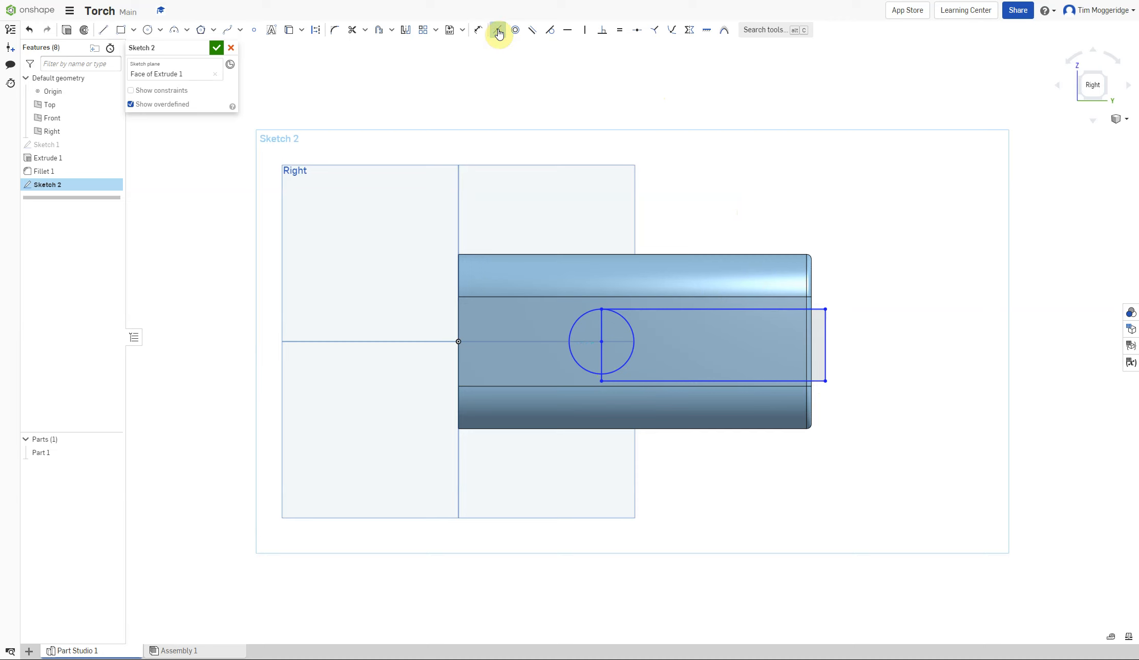
click(599, 380)
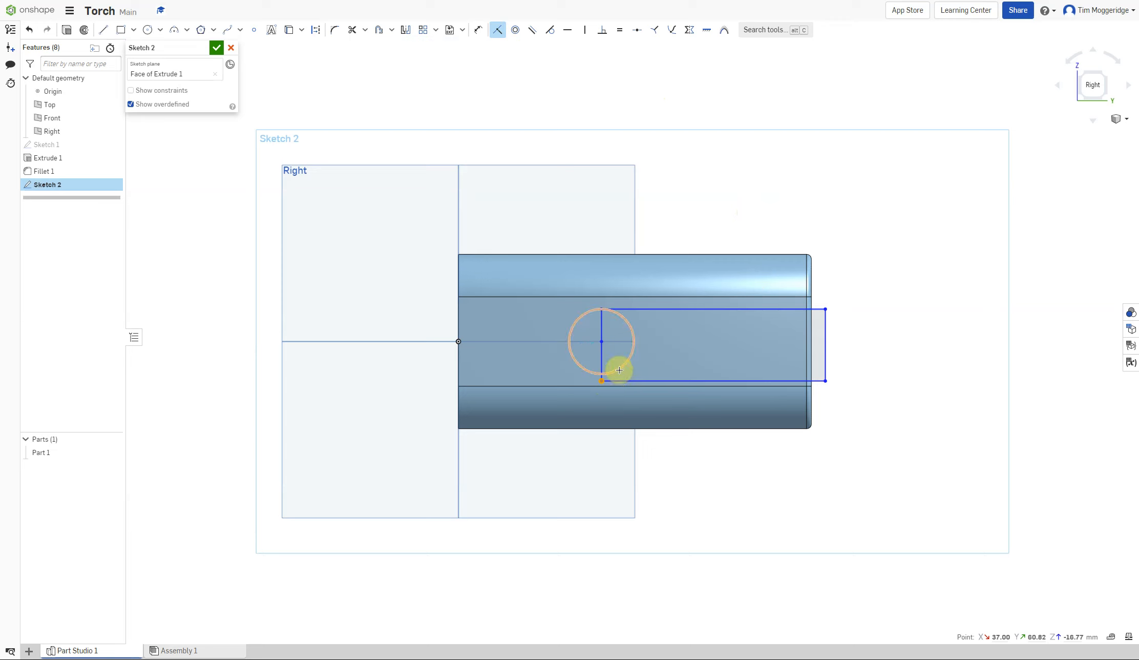
click(619, 370)
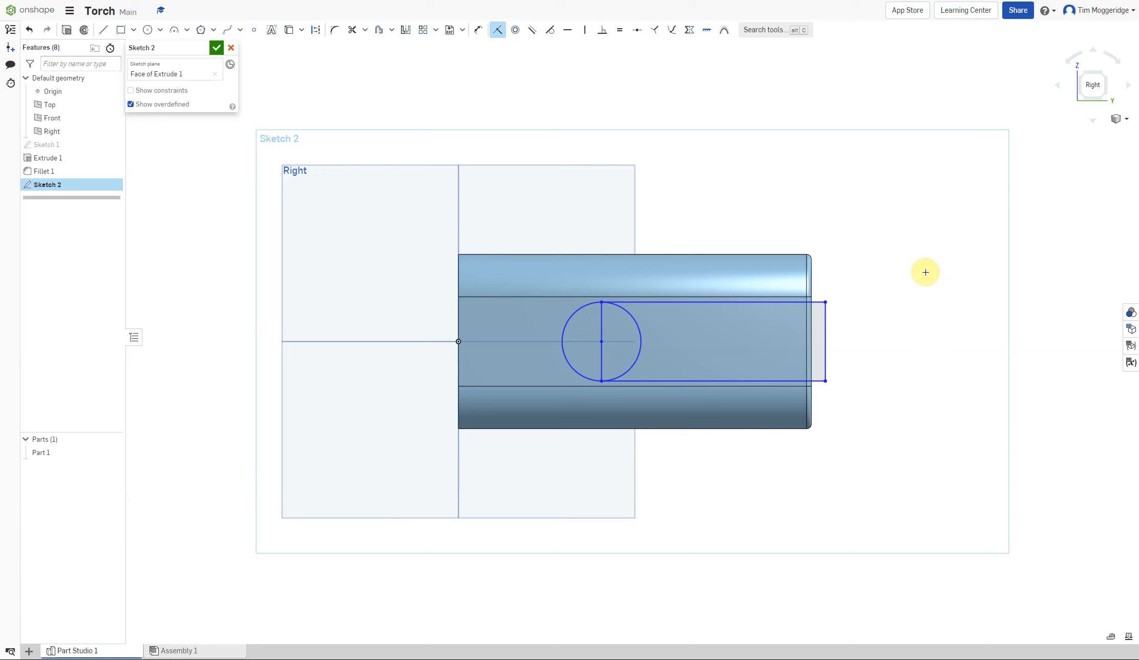
click(824, 381)
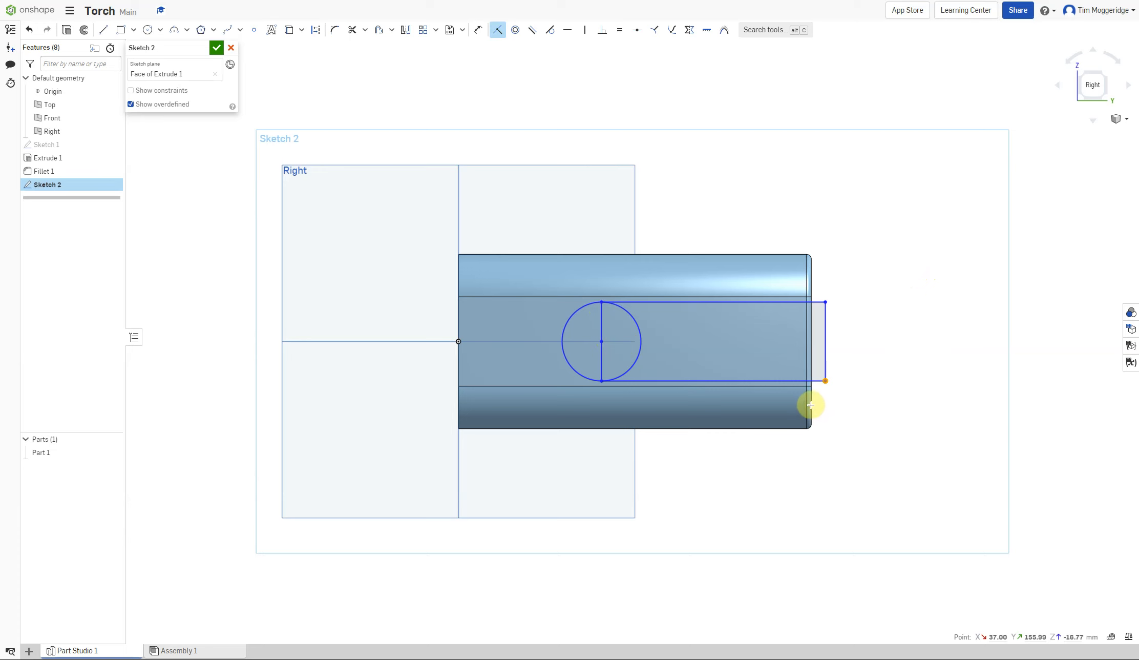
click(811, 363)
key(i)
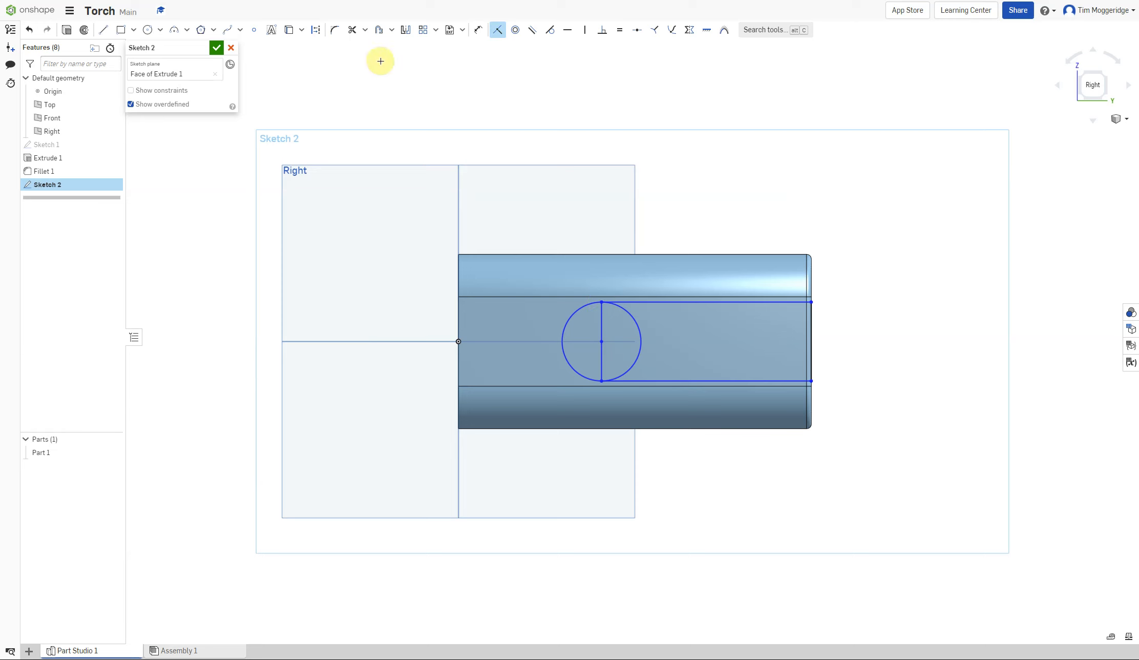
Trim away the circle's right half and the rectangle's left edge inside the circle to form a rounded slot end.
click(350, 31)
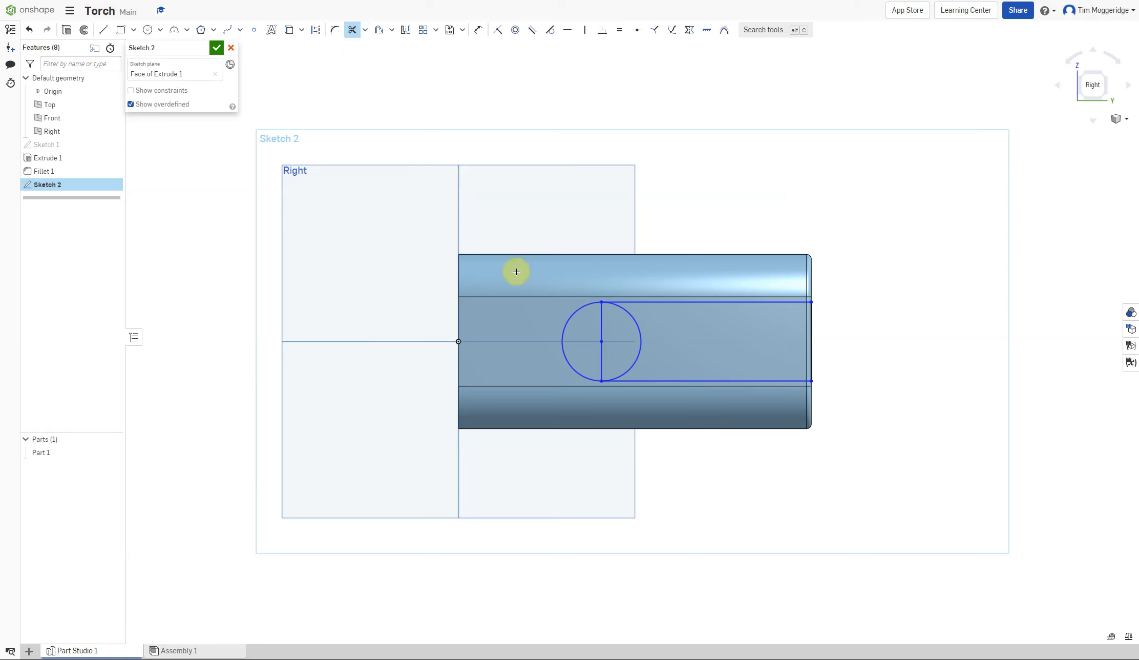
click(600, 323)
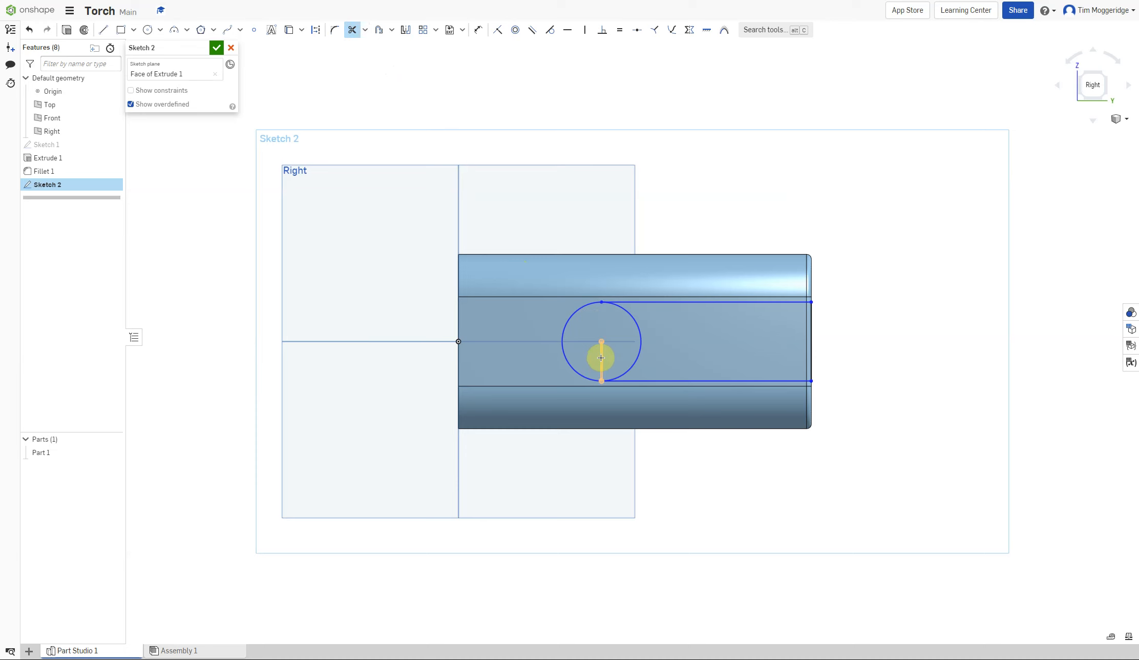
click(601, 359)
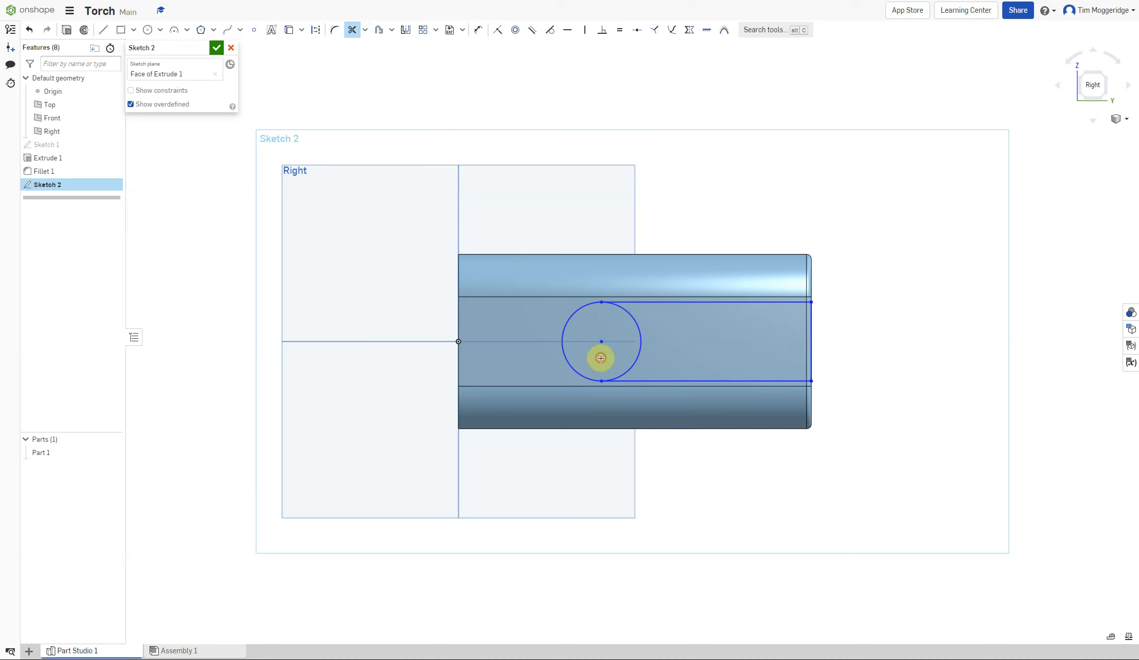
click(636, 318)
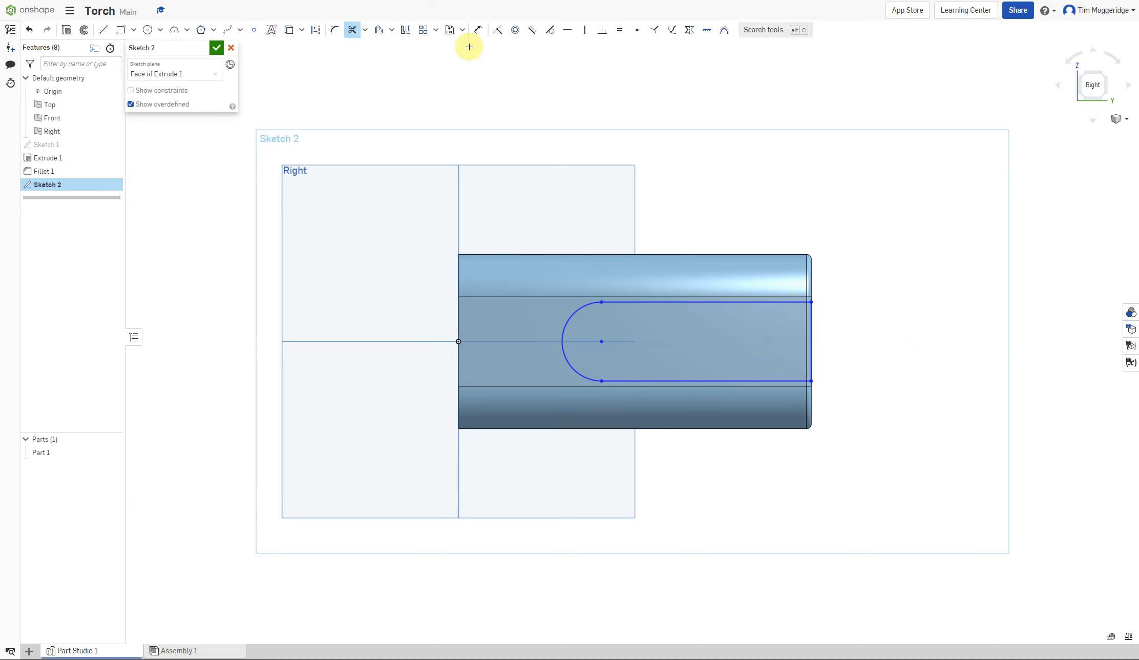
Dimension the slot's rounded end radius as 15 mm.
click(479, 31)
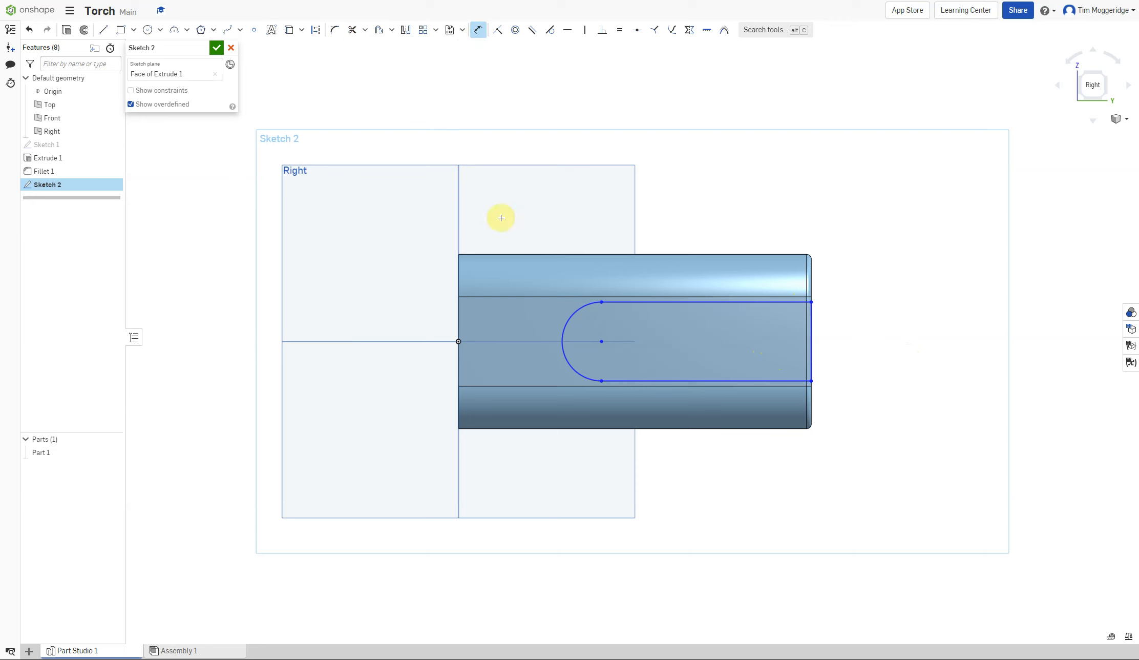
click(564, 318)
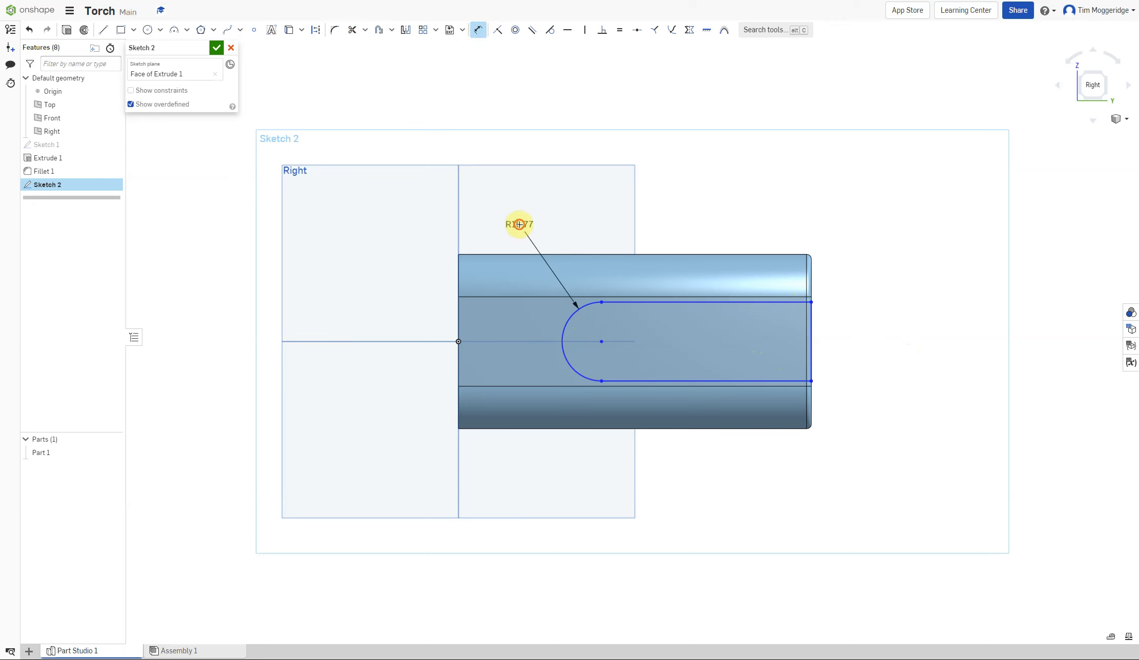
click(520, 224)
text(1)
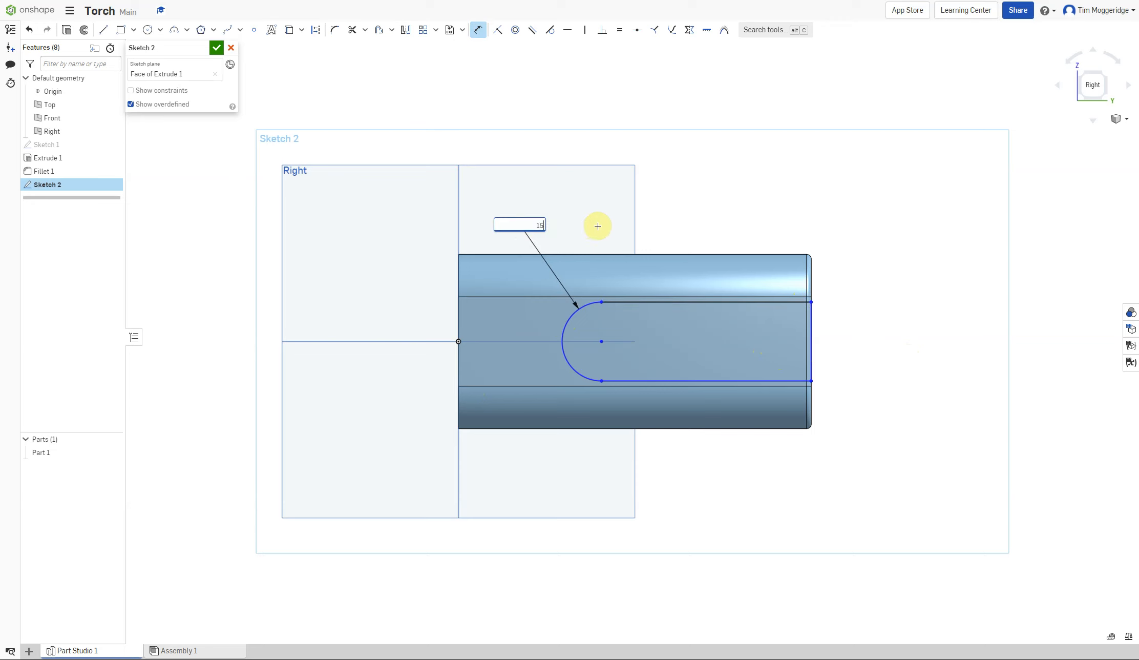
text(5)
key(Return)
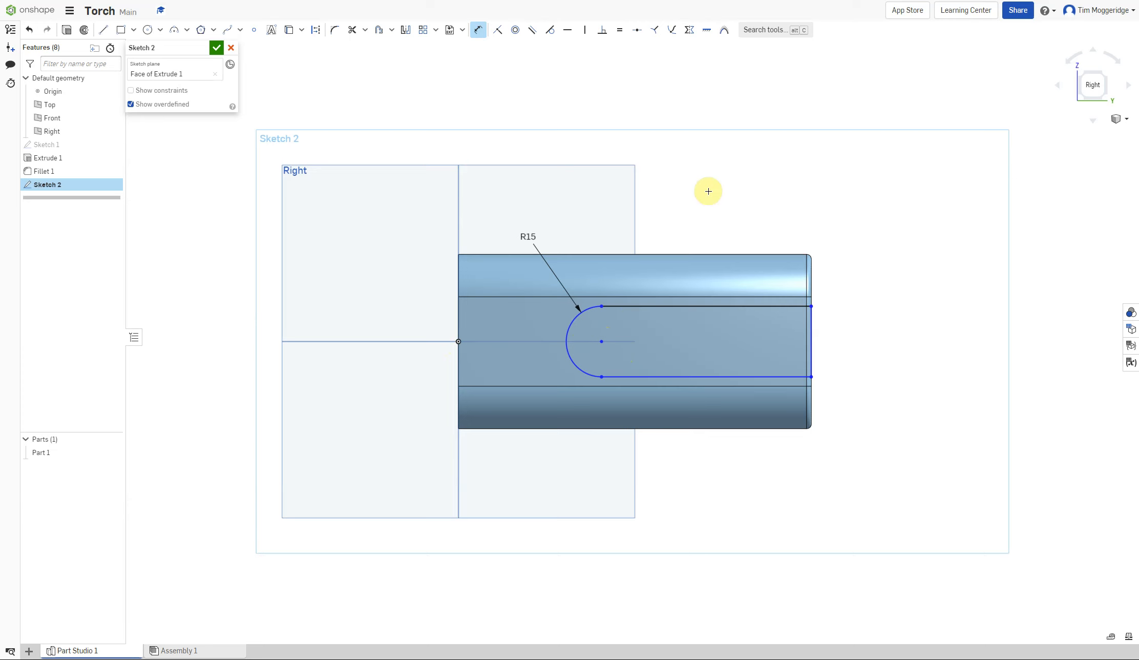
Dimension the slot's top edge length as 68 mm.
click(717, 306)
click(714, 189)
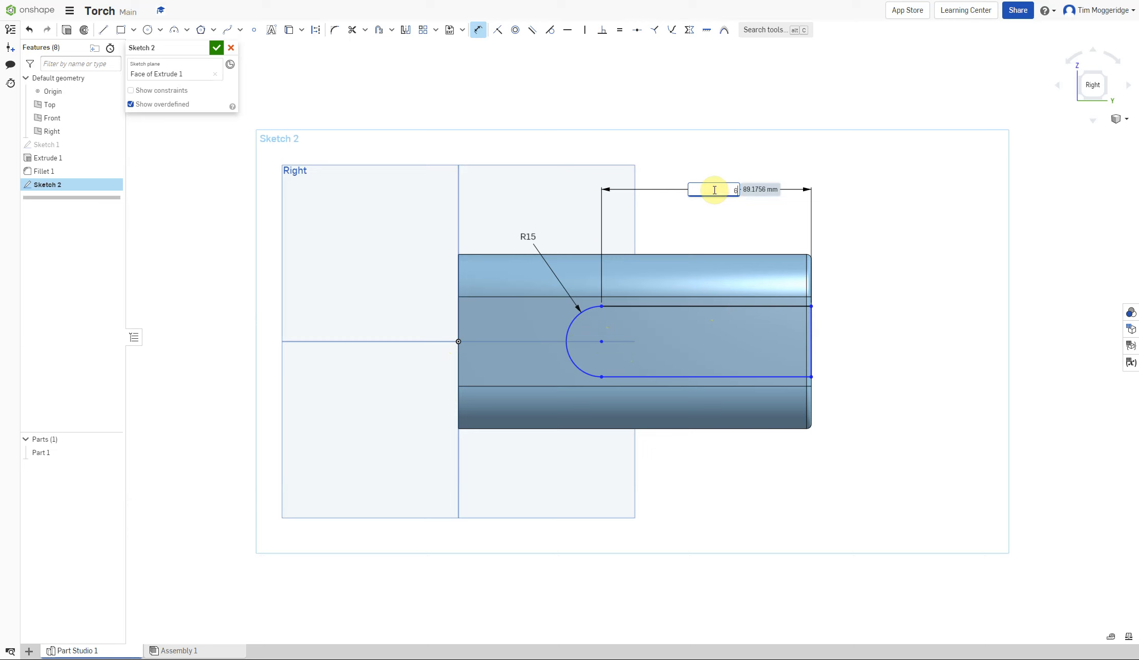
text(68)
key(Return)
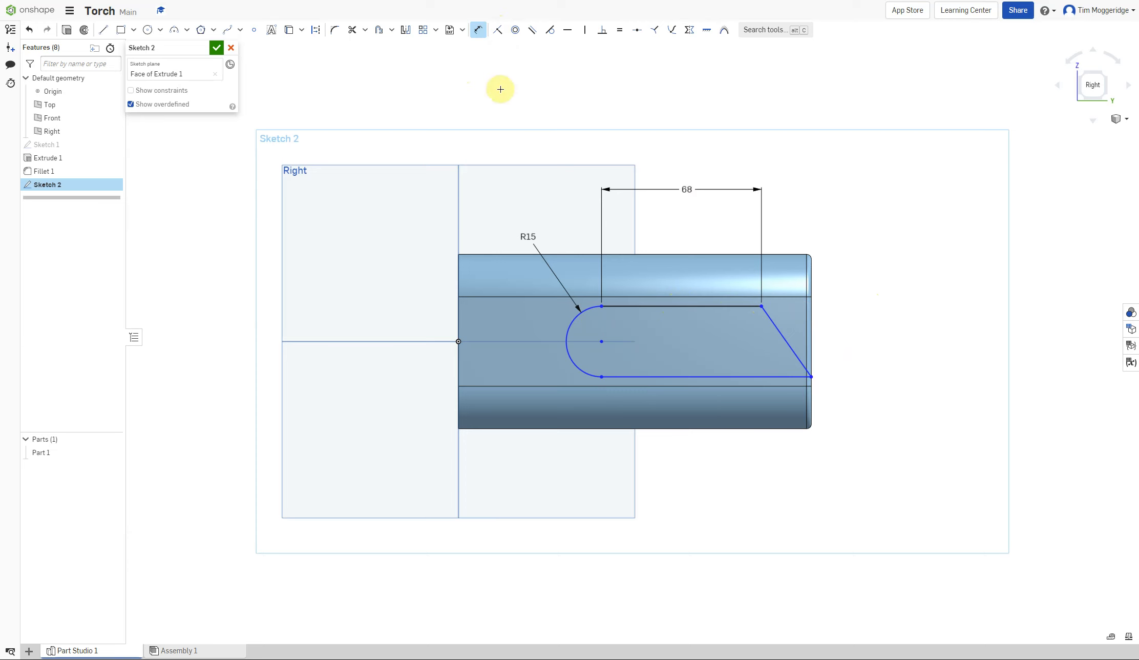
Make the slot's top-right corner coincident with the body's end edge.
click(498, 32)
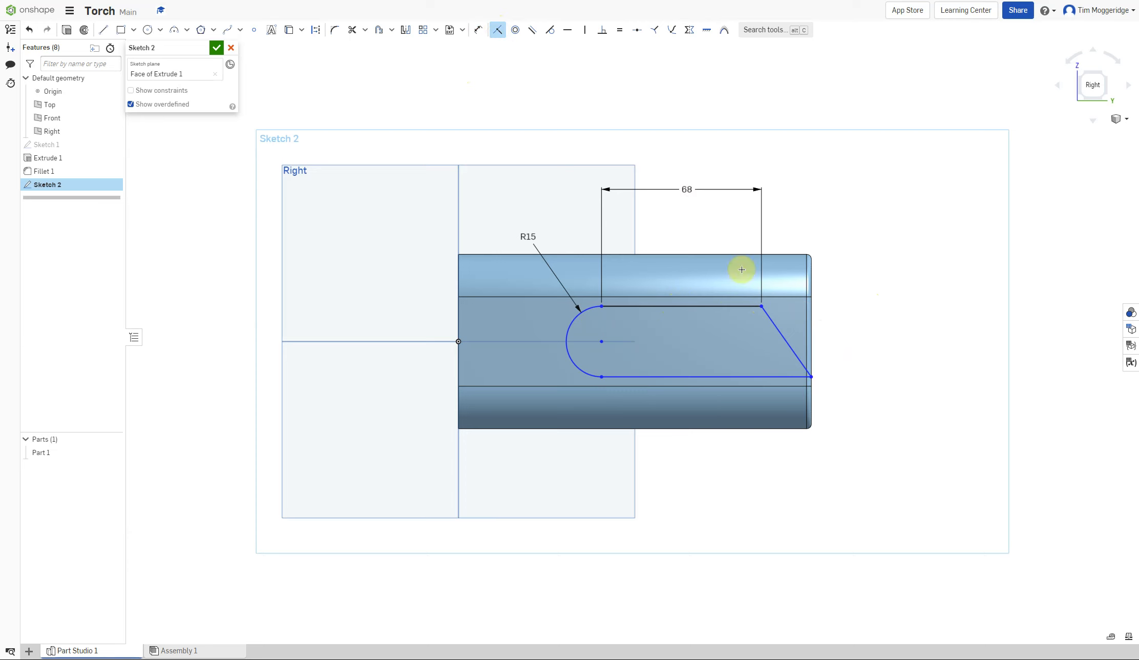
click(761, 307)
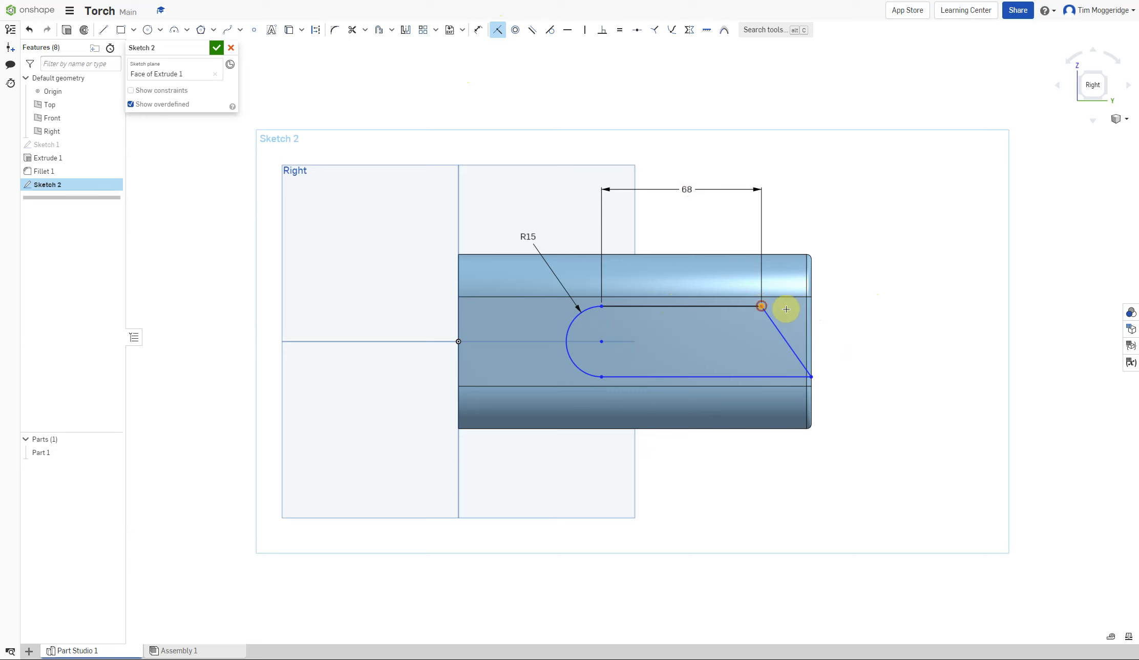
click(813, 309)
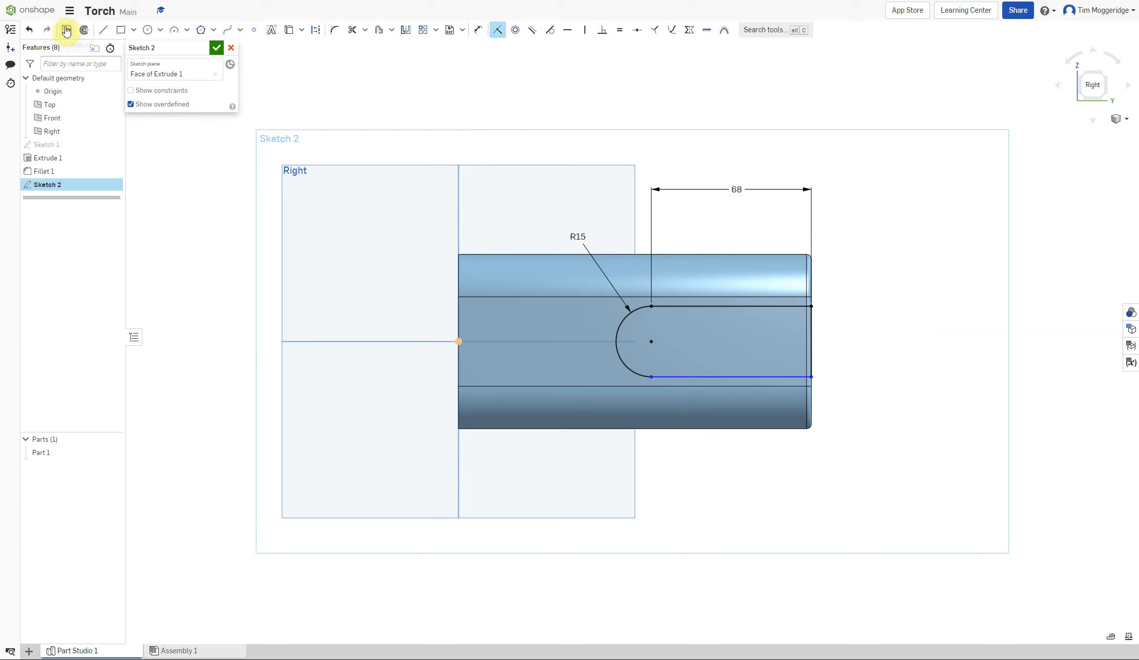
Extrude the slot profile as a Remove cut 0.5 mm deep into the side face.
click(67, 31)
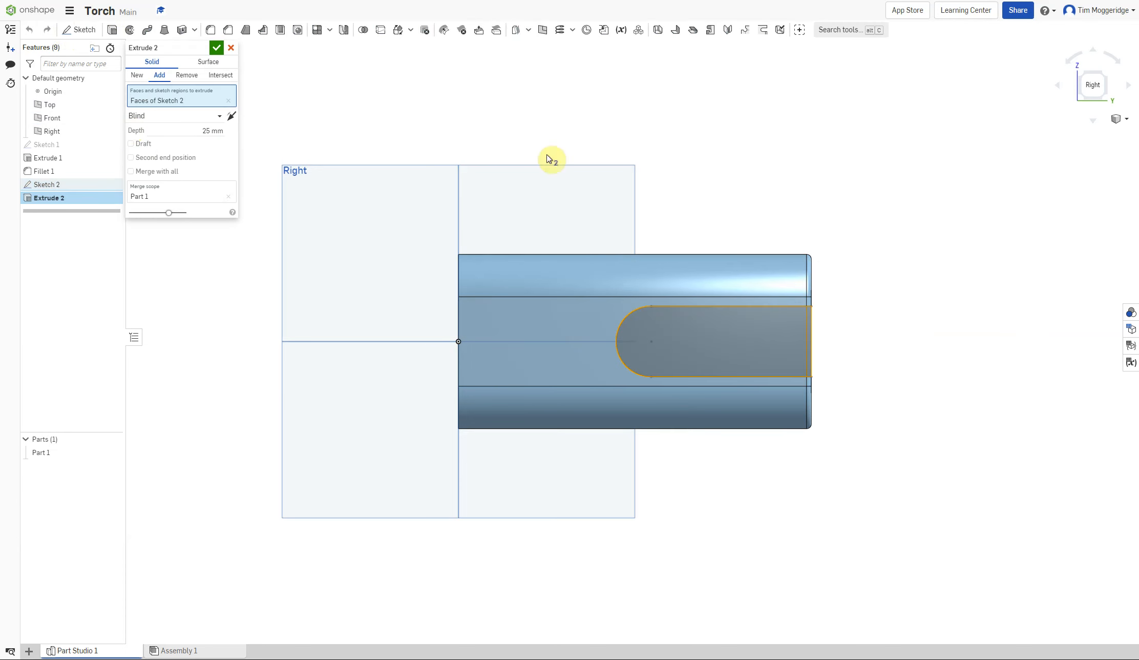
right_drag(836, 160, 788, 184)
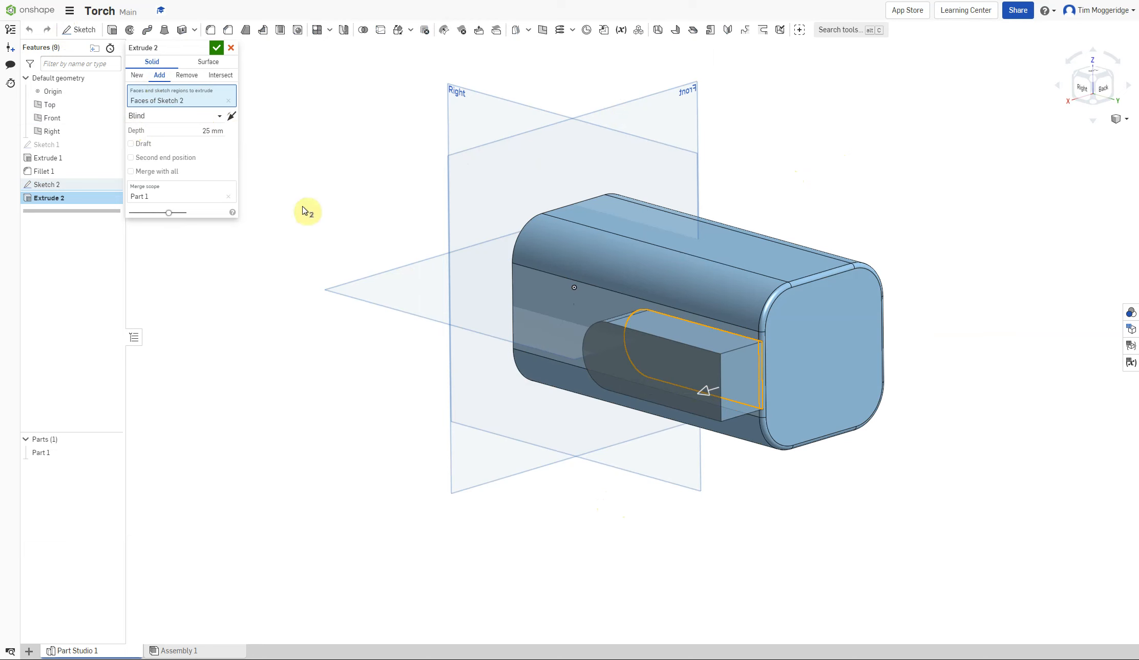
click(186, 76)
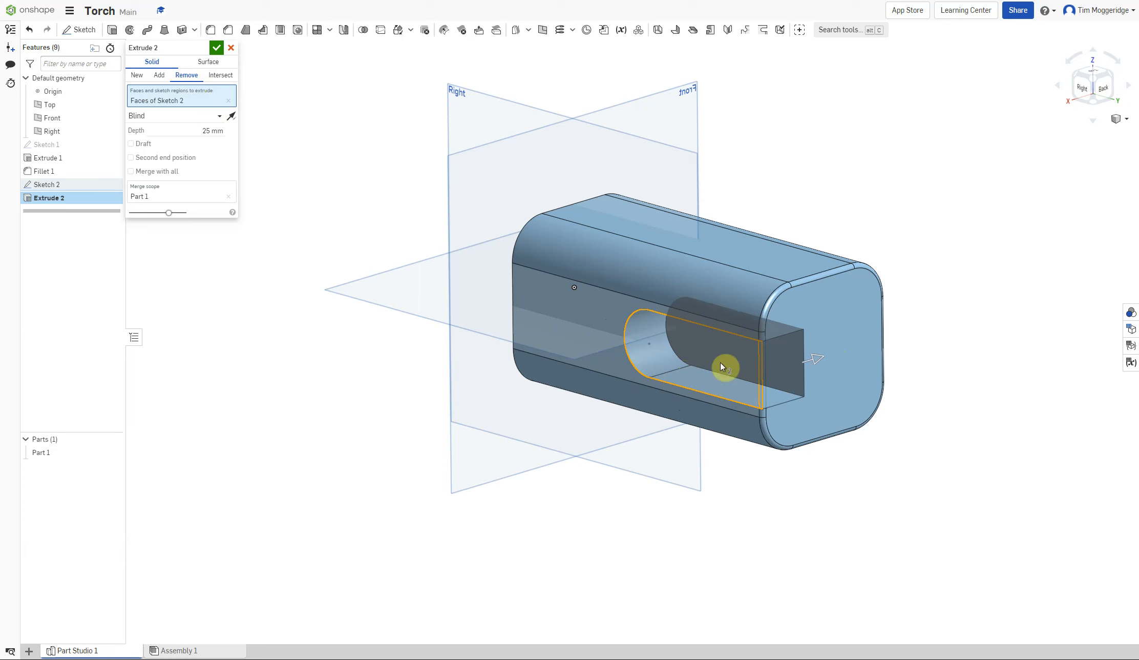
click(209, 132)
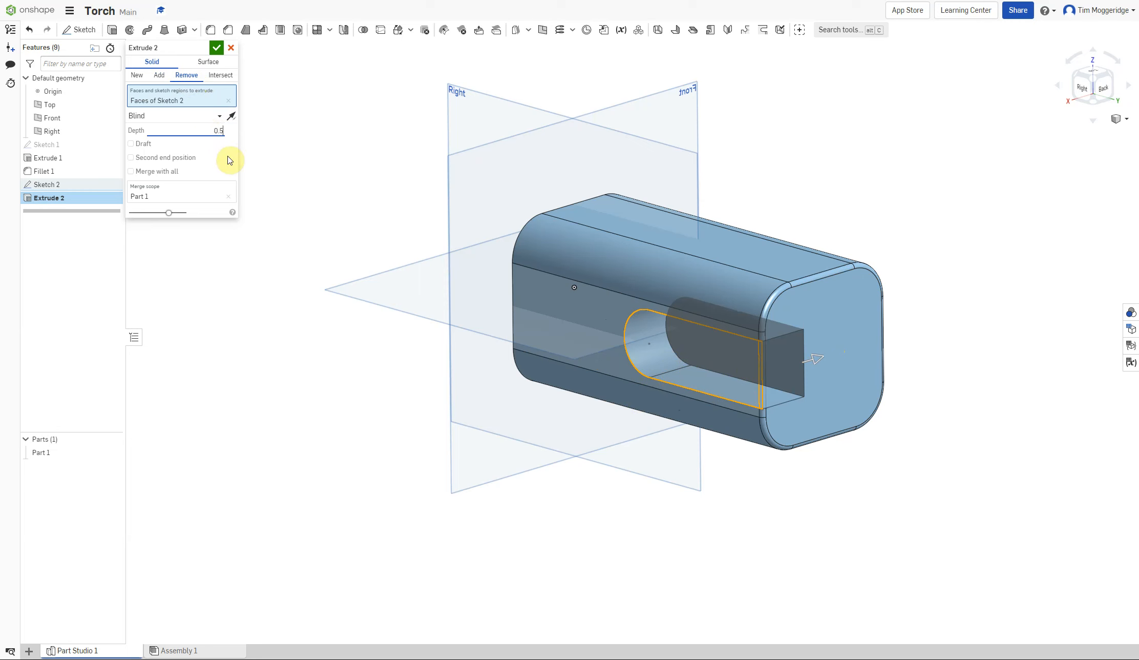
key(Return)
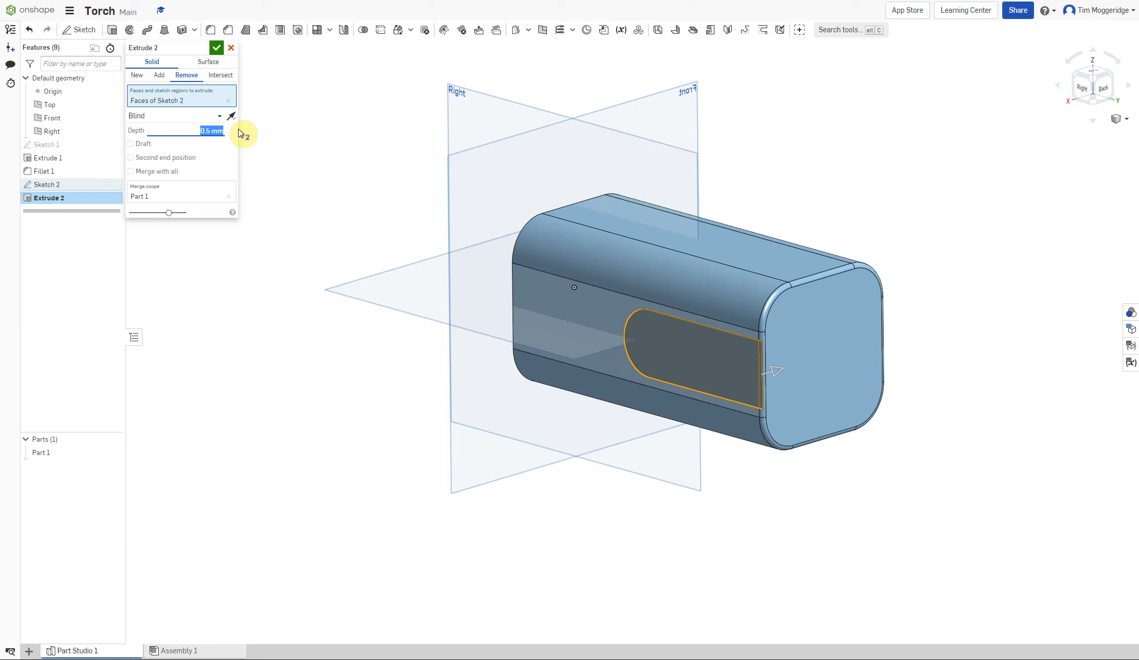
click(217, 49)
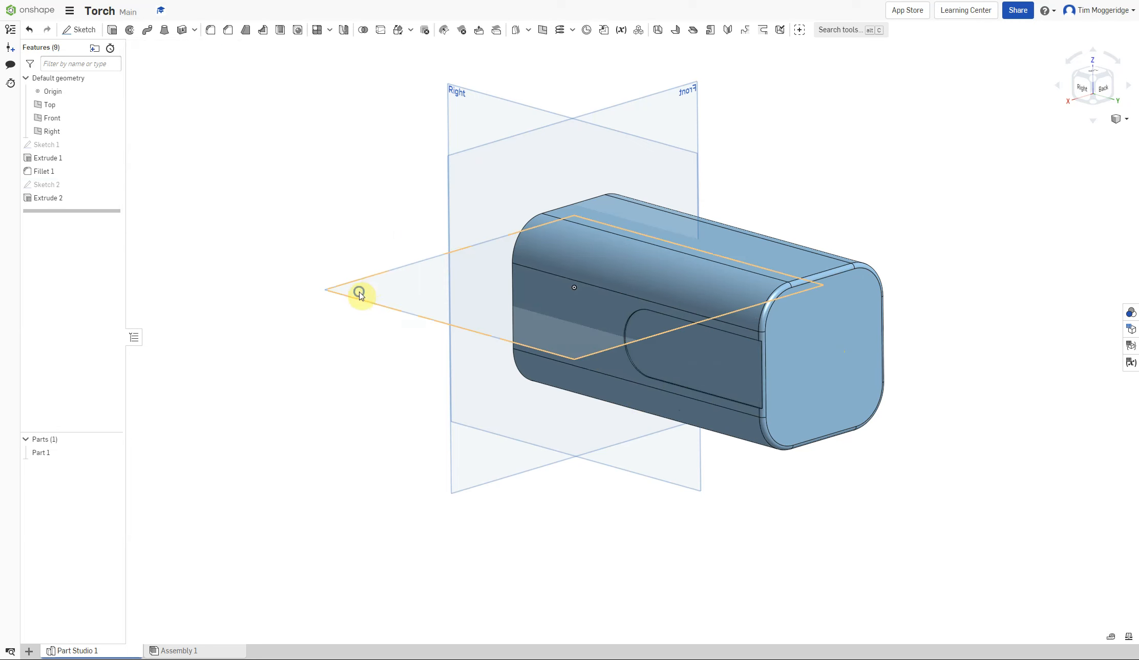
Feature-mirror the slot cut Extrude 2 about the Right plane.
right_drag(362, 290, 381, 310)
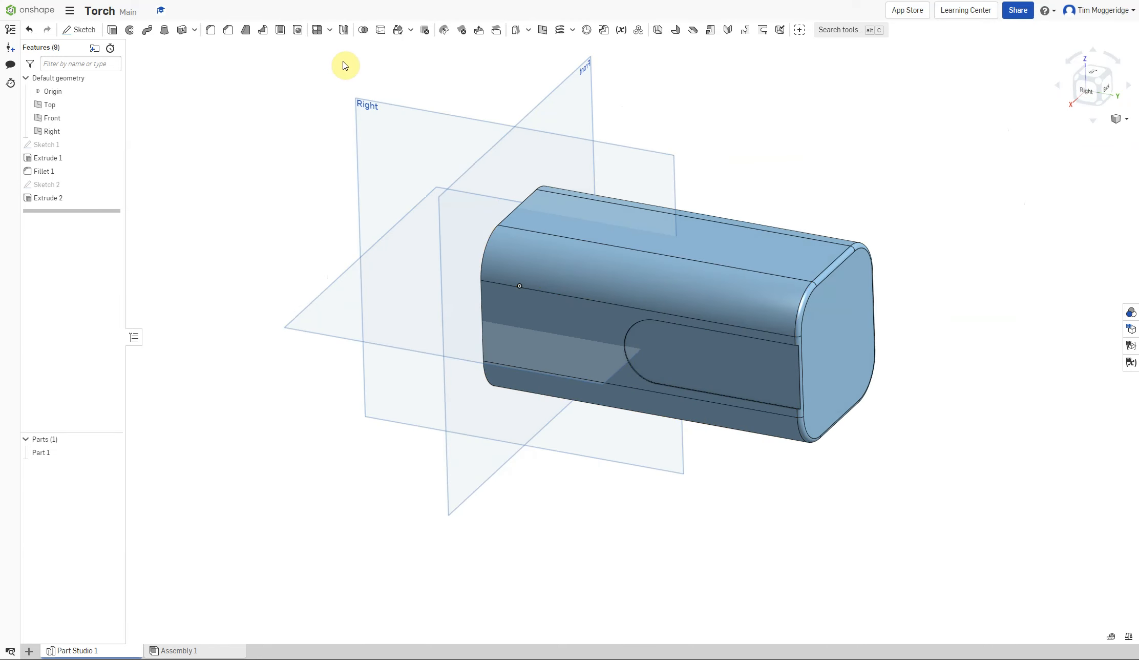
click(344, 30)
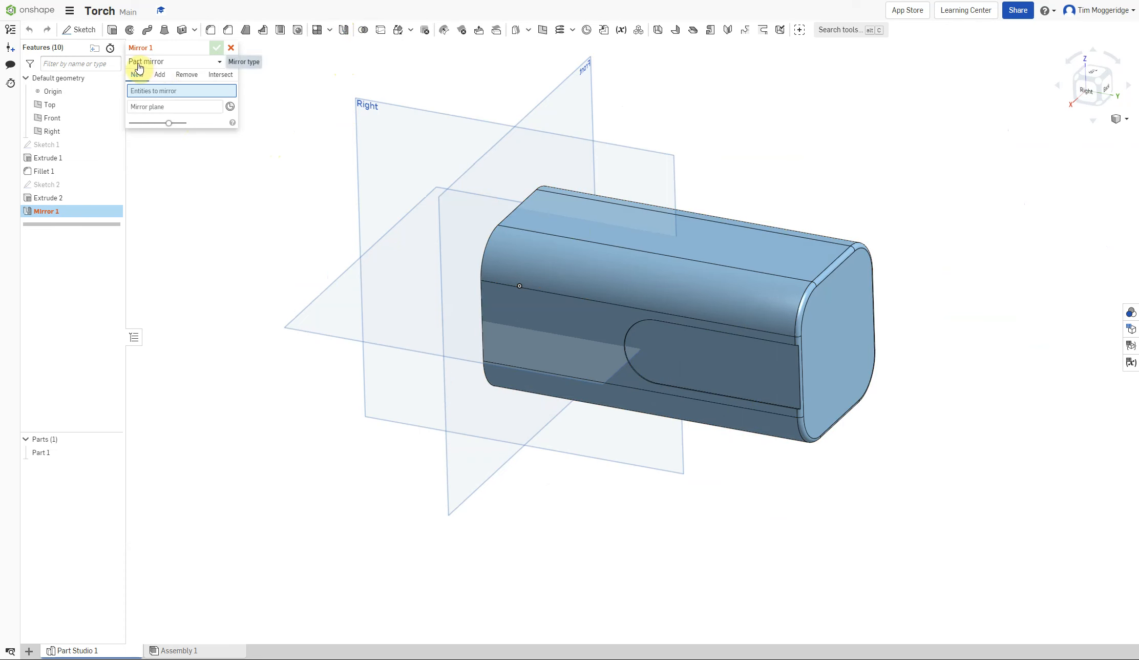
click(220, 64)
click(174, 93)
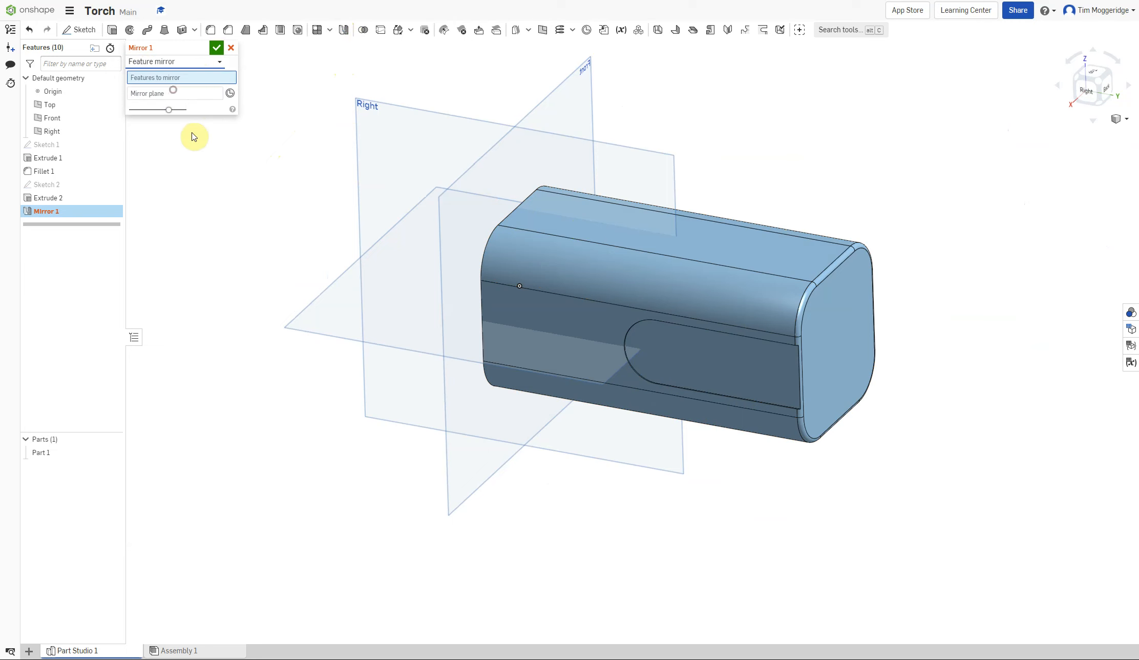
click(50, 201)
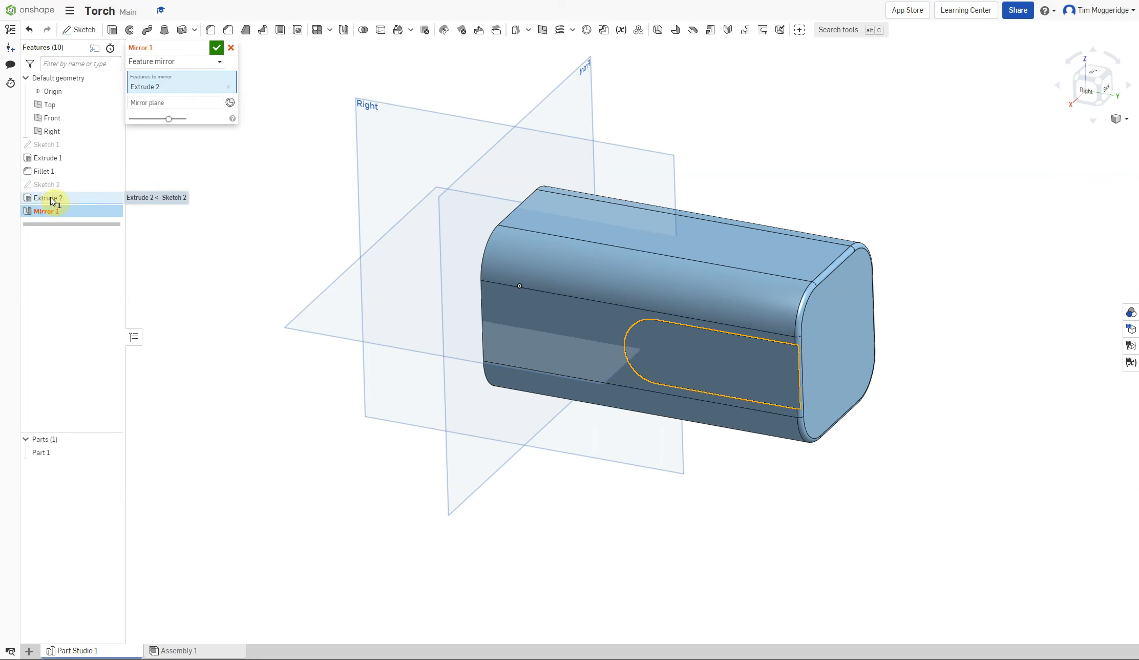
click(171, 104)
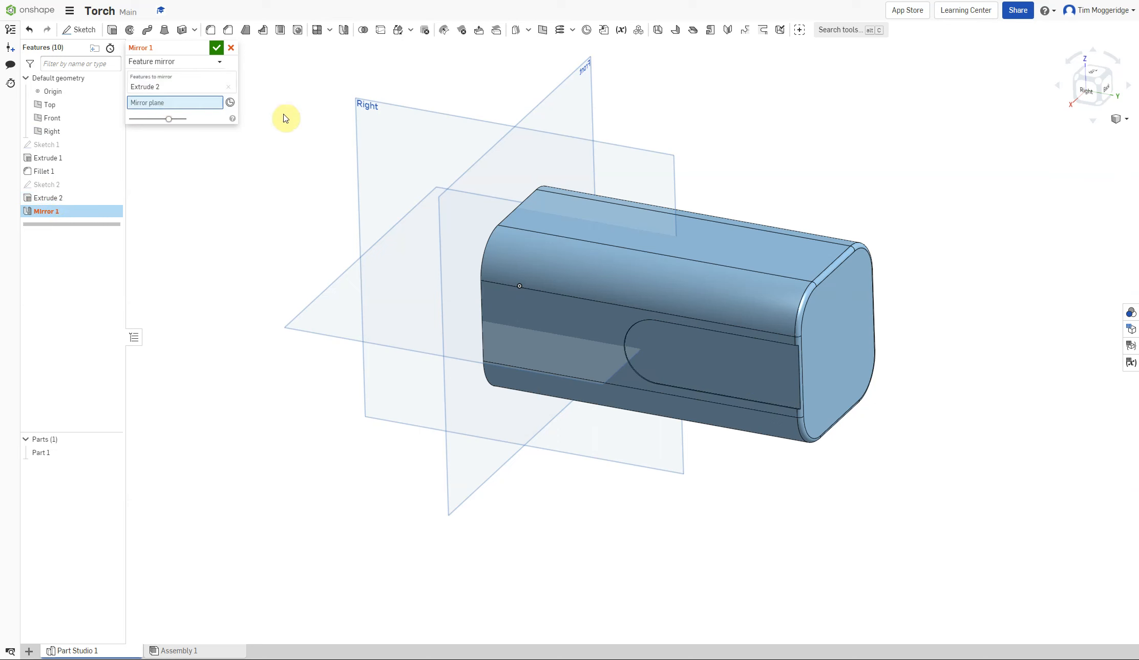
click(423, 132)
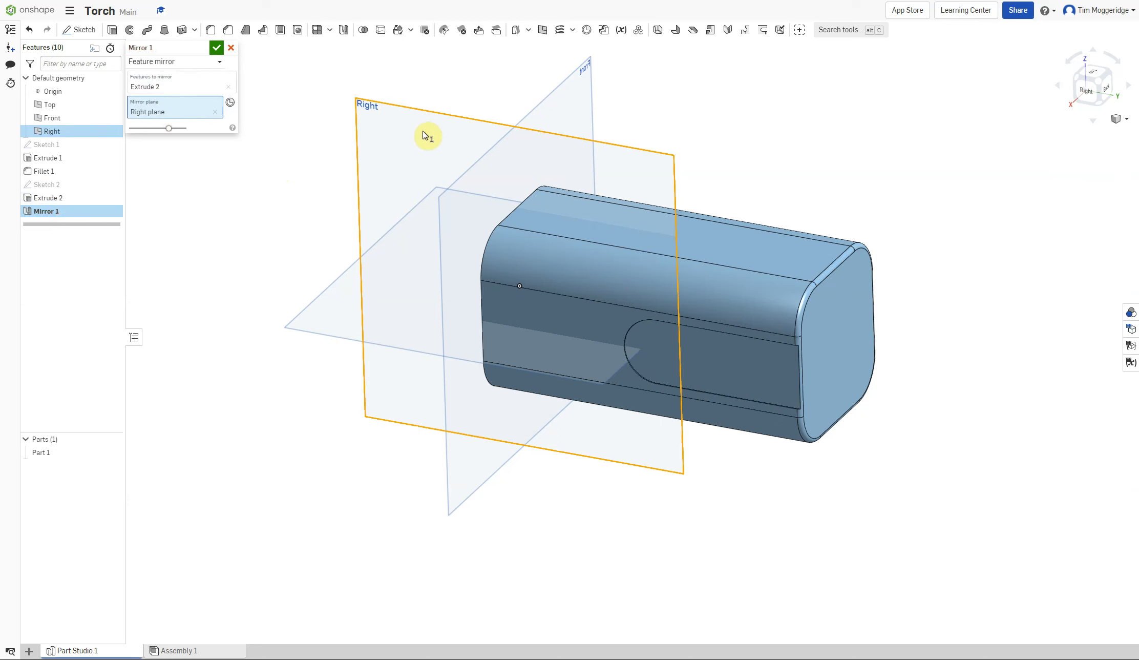
click(216, 48)
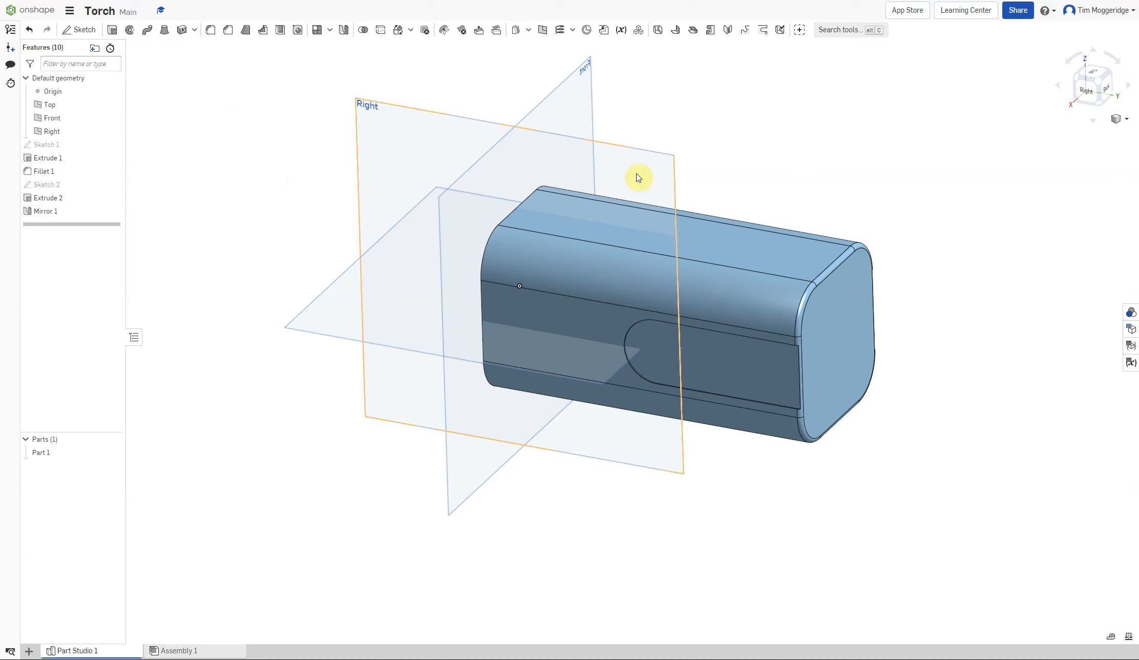
right_drag(893, 180, 922, 199)
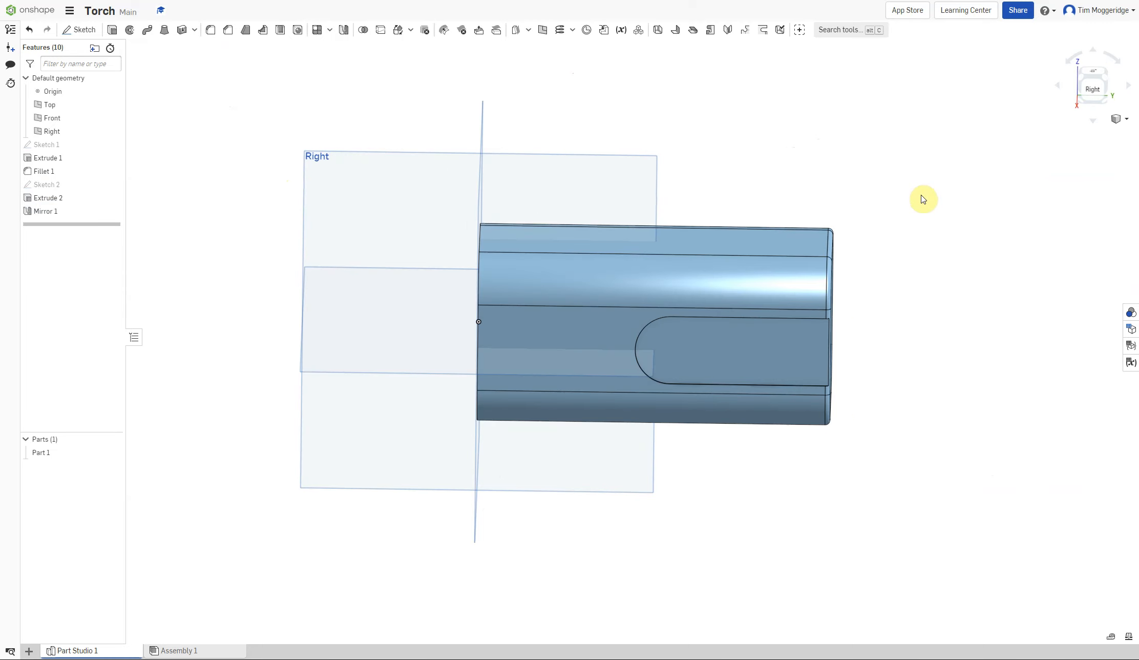